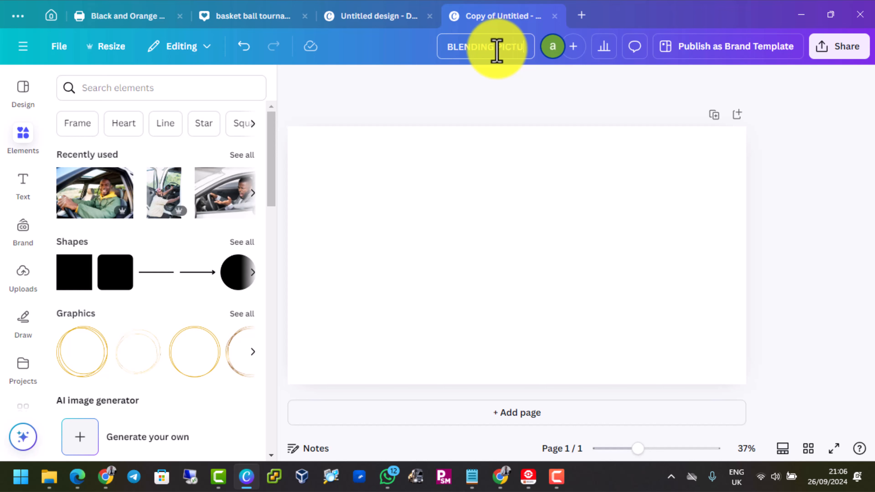
# Finish naming the design BLENDING PICTURES and insert the recently used photo of the smiling driver in a green jacket
pyautogui.click(474, 210)
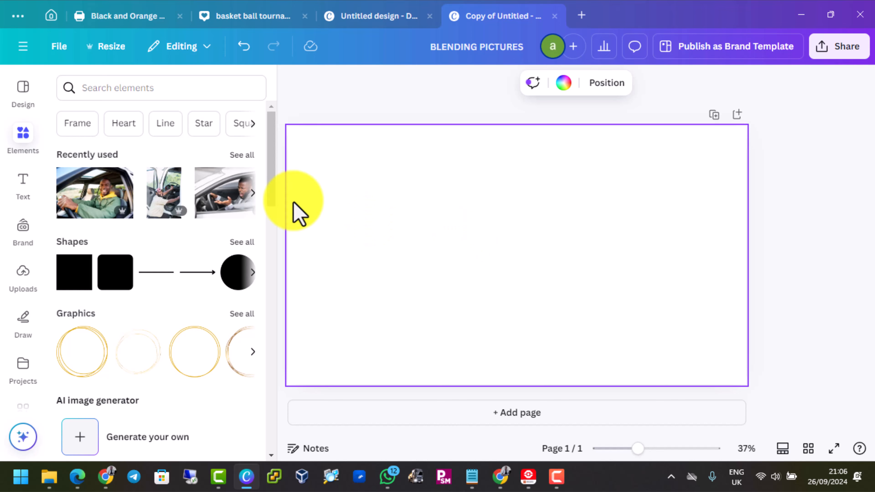
pyautogui.click(24, 136)
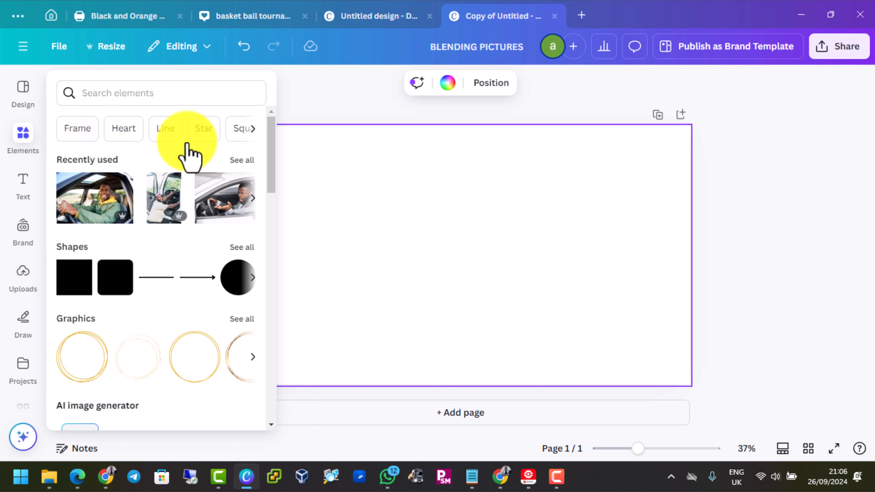
pyautogui.click(16, 145)
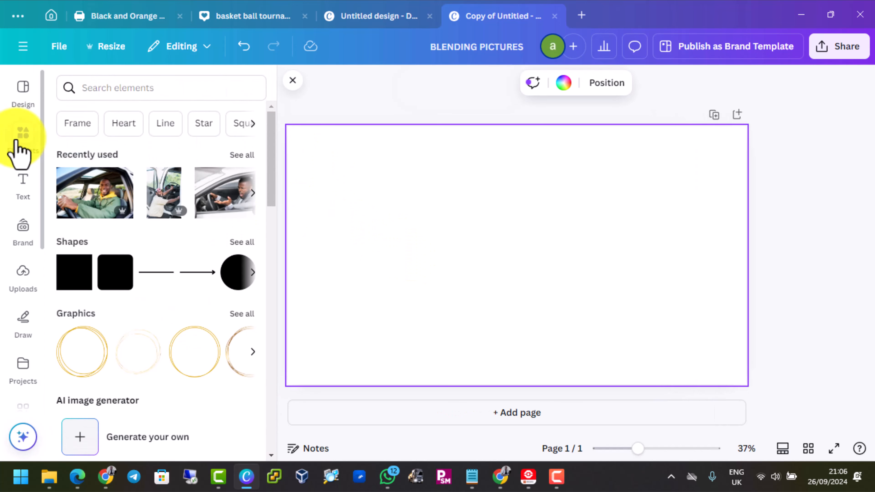
pyautogui.click(79, 196)
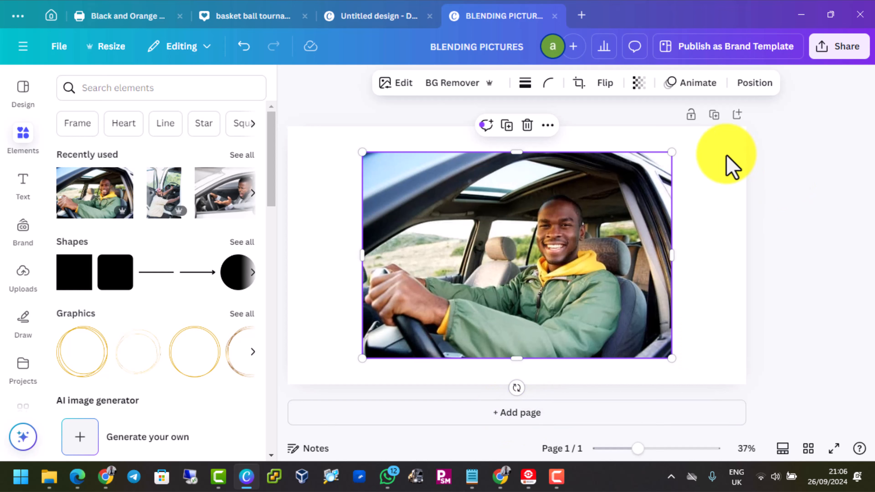
# Add a second page and insert the recently used photo of the winding road on it
pyautogui.click(737, 115)
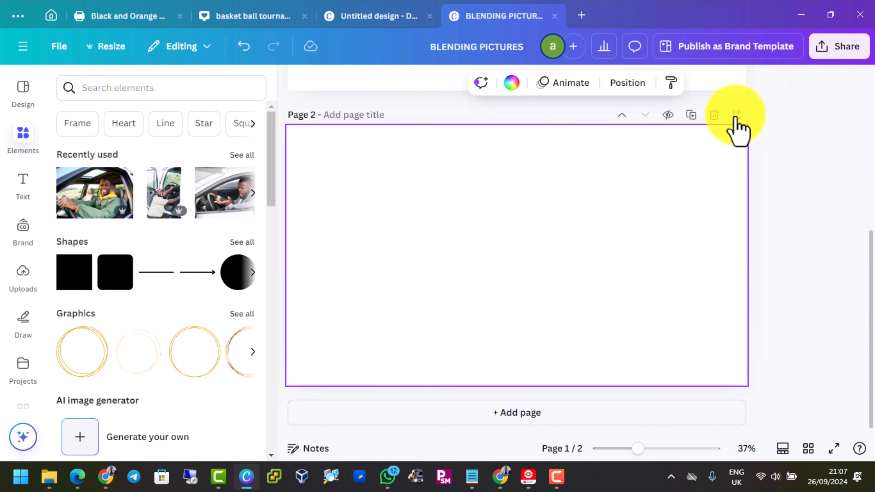
pyautogui.click(236, 158)
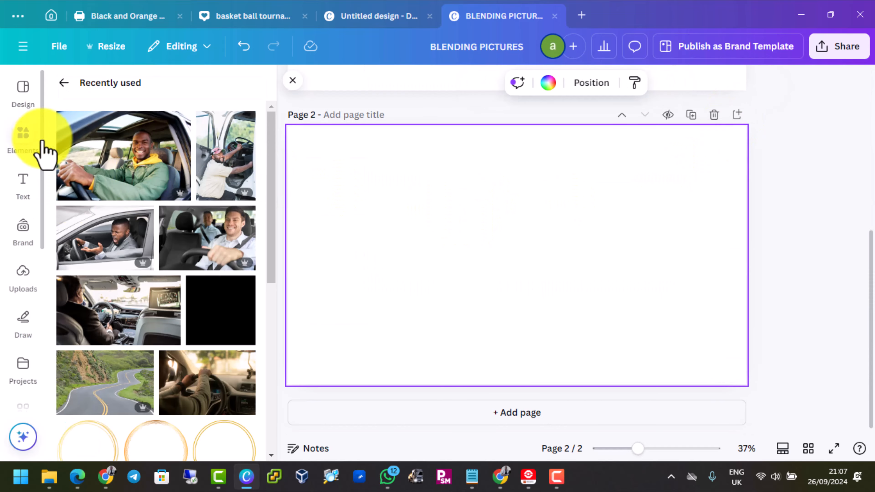
pyautogui.scroll(-2, 224, 245)
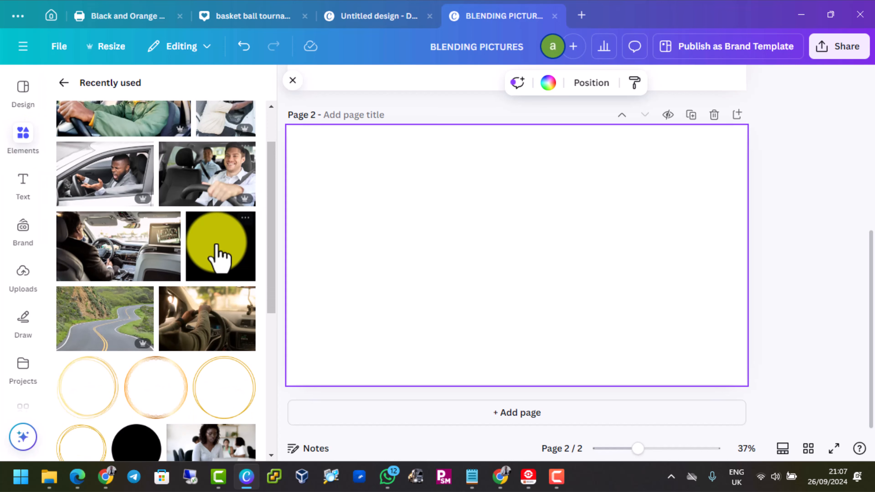
pyautogui.click(86, 328)
# Enlarge the driver photo on page 1 until it fills the whole page
pyautogui.scroll(3, 558, 293)
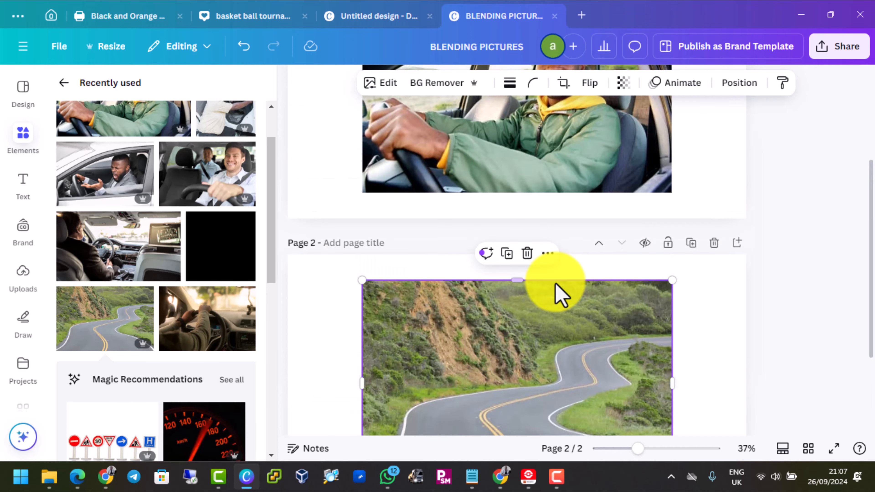
pyautogui.scroll(4, 554, 286)
pyautogui.click(490, 202)
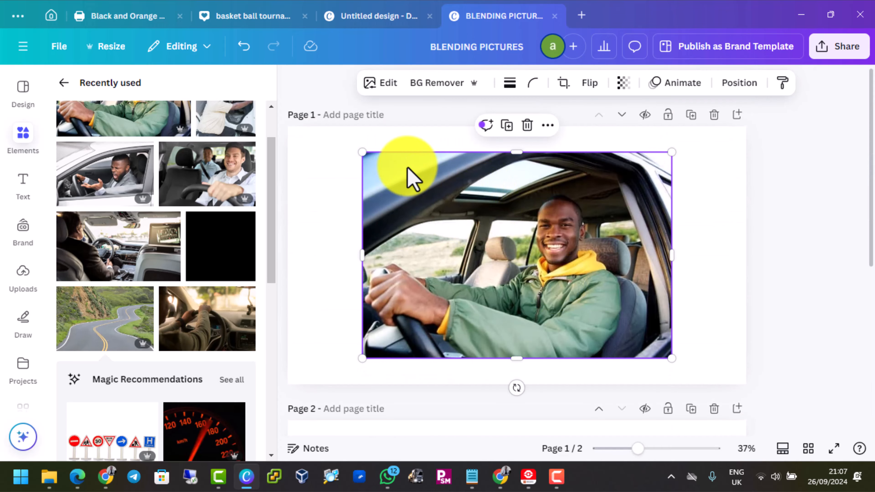
pyautogui.moveTo(362, 152); pyautogui.dragTo(312, 145)
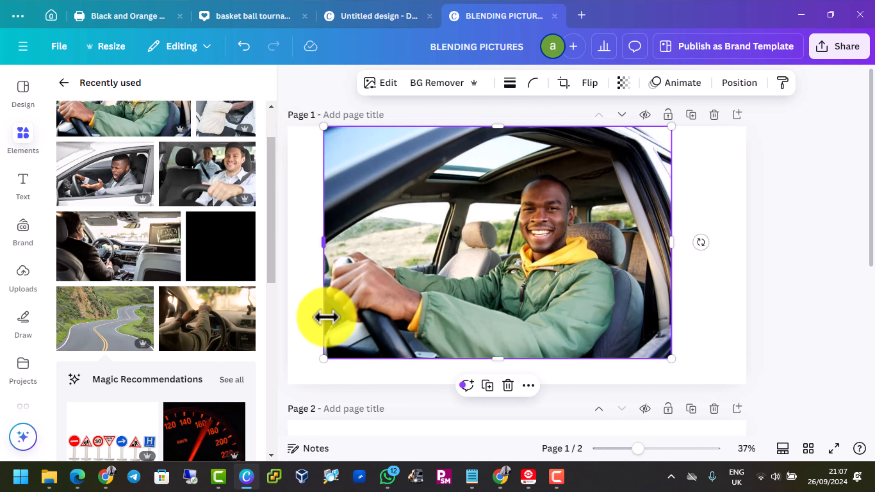
pyautogui.moveTo(324, 359); pyautogui.dragTo(296, 390)
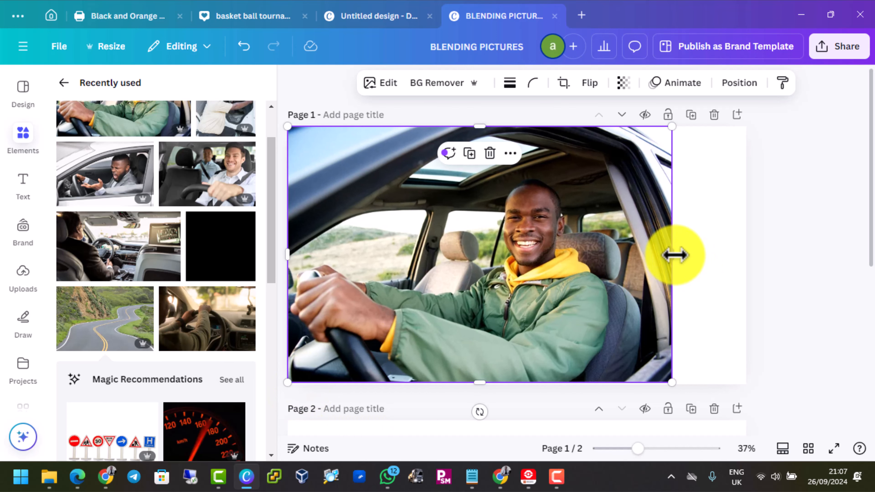
pyautogui.moveTo(671, 255); pyautogui.dragTo(746, 267)
# Stretch the winding road photo on page 2 in all directions until it covers the whole page
pyautogui.scroll(-8, 697, 267)
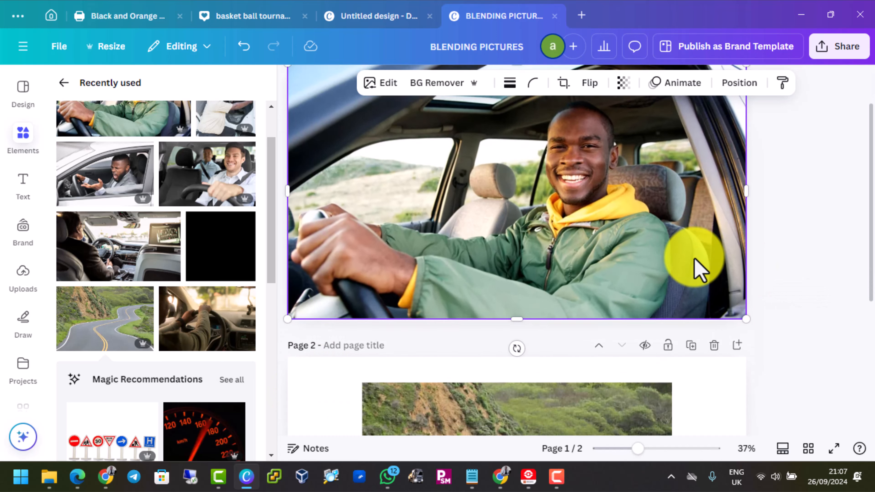
pyautogui.click(400, 269)
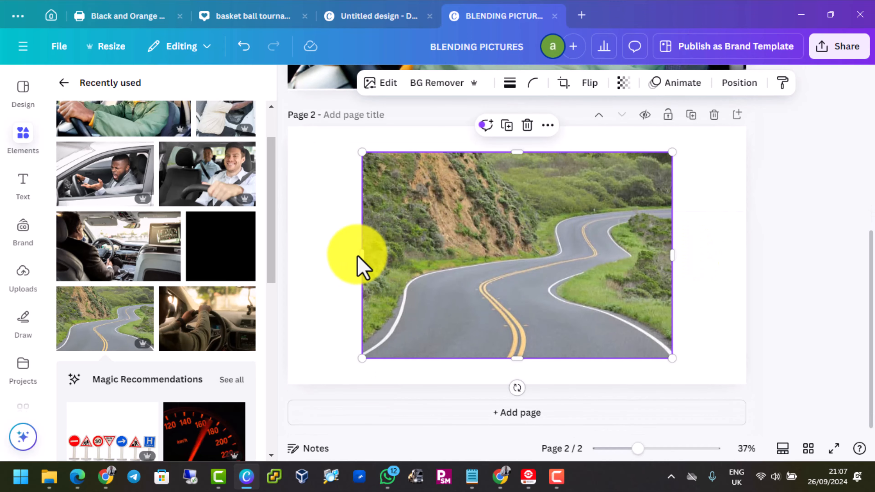
pyautogui.moveTo(363, 252); pyautogui.dragTo(288, 256)
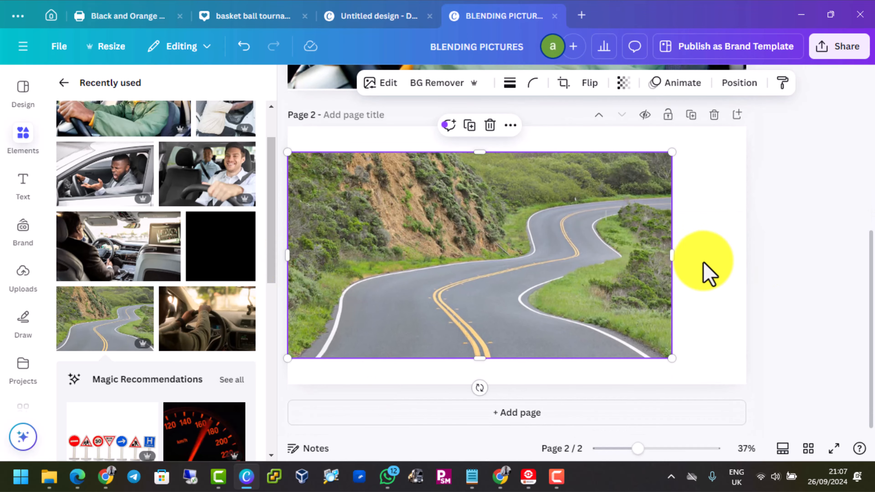
pyautogui.moveTo(676, 258); pyautogui.dragTo(745, 269)
pyautogui.moveTo(523, 153); pyautogui.dragTo(528, 126)
pyautogui.moveTo(527, 358); pyautogui.dragTo(522, 388)
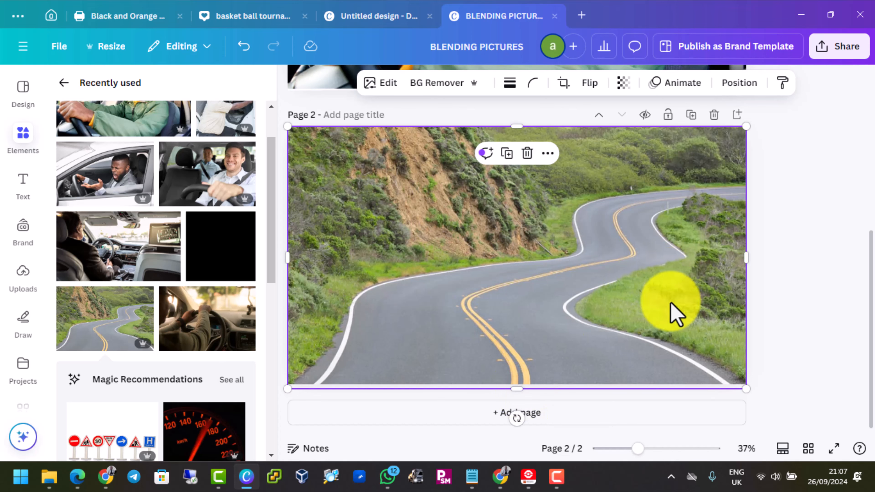
pyautogui.click(527, 387)
# Flip the driver photo on page 1 horizontally
pyautogui.scroll(7, 688, 307)
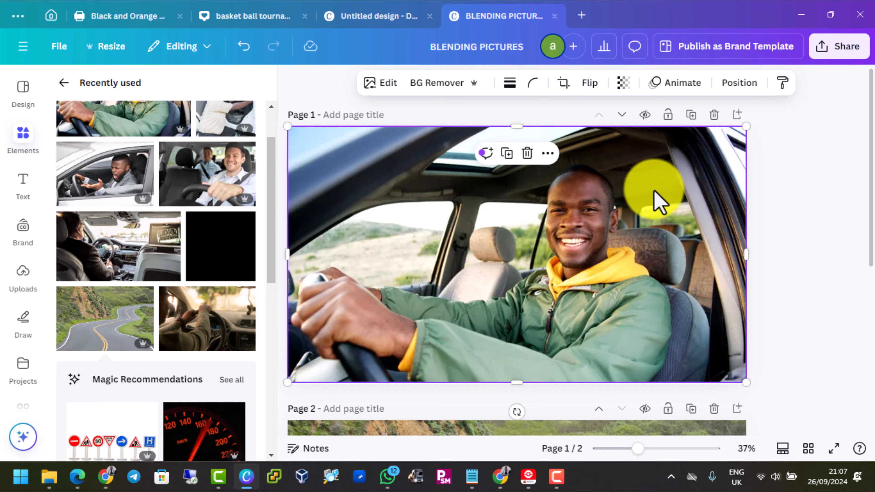
pyautogui.scroll(-2, 658, 203)
pyautogui.scroll(2, 630, 211)
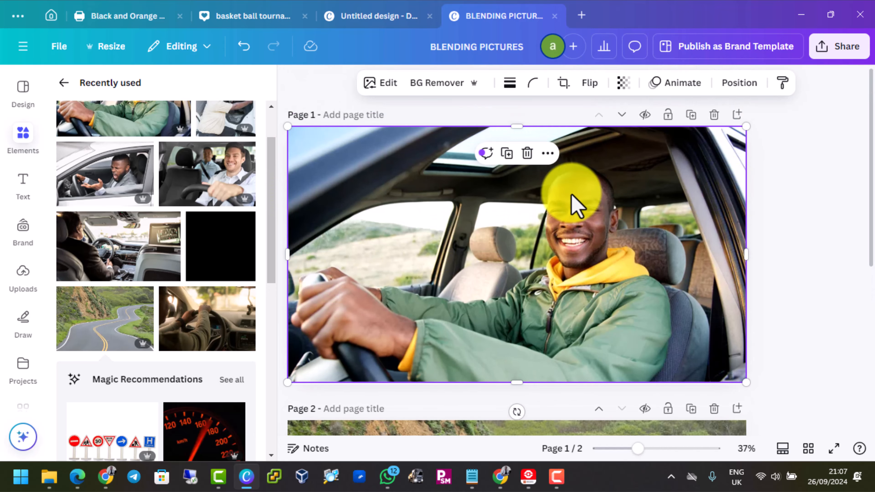
pyautogui.click(589, 86)
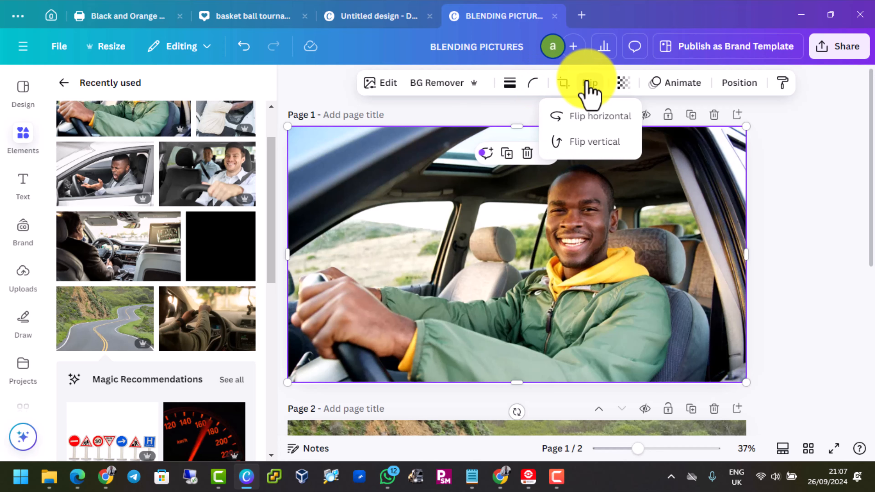
pyautogui.click(615, 121)
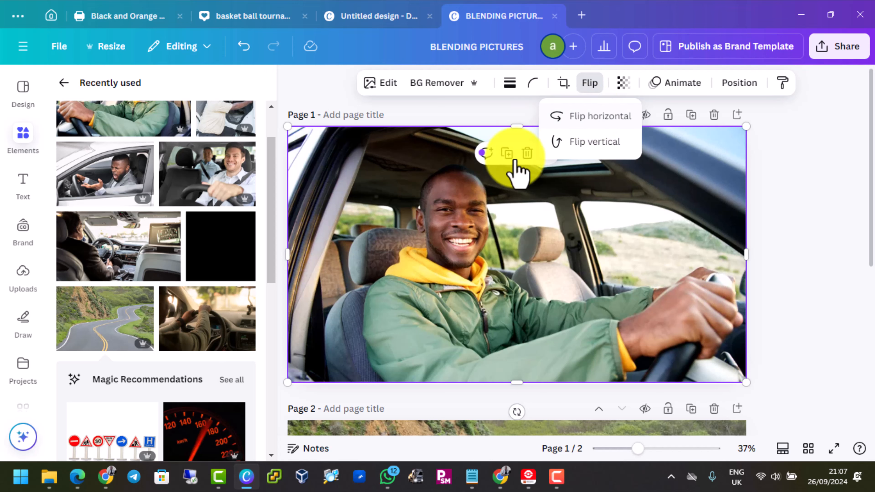
# Crop the driver photo by enlarging it within its frame and shifting it so the steering wheel meets the page's right edge
pyautogui.doubleClick(493, 228)
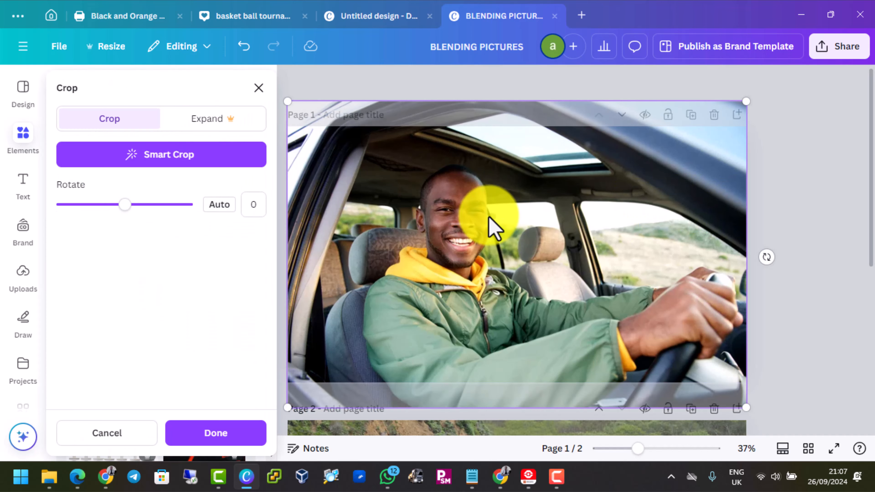
pyautogui.moveTo(533, 235); pyautogui.dragTo(488, 236)
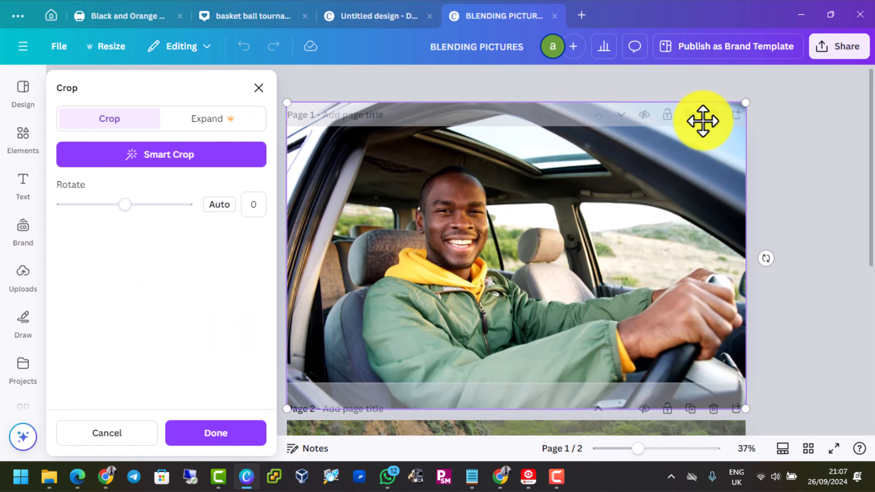
pyautogui.moveTo(744, 102); pyautogui.dragTo(778, 90)
pyautogui.moveTo(636, 242); pyautogui.dragTo(585, 238)
pyautogui.moveTo(751, 81); pyautogui.dragTo(758, 72)
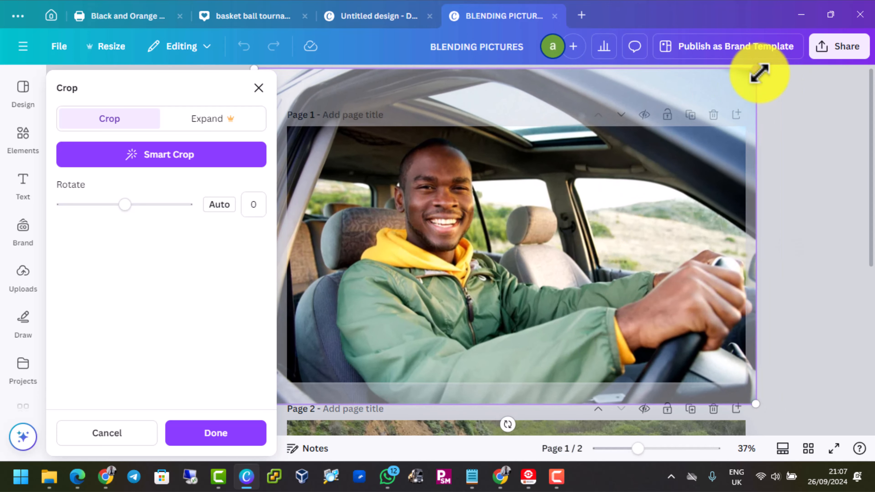
pyautogui.moveTo(660, 222); pyautogui.dragTo(648, 221)
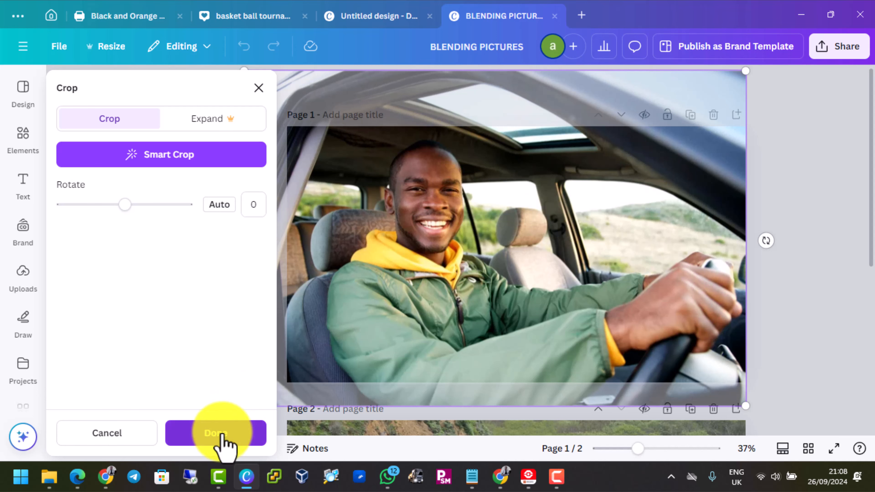
pyautogui.moveTo(743, 69); pyautogui.dragTo(793, 31)
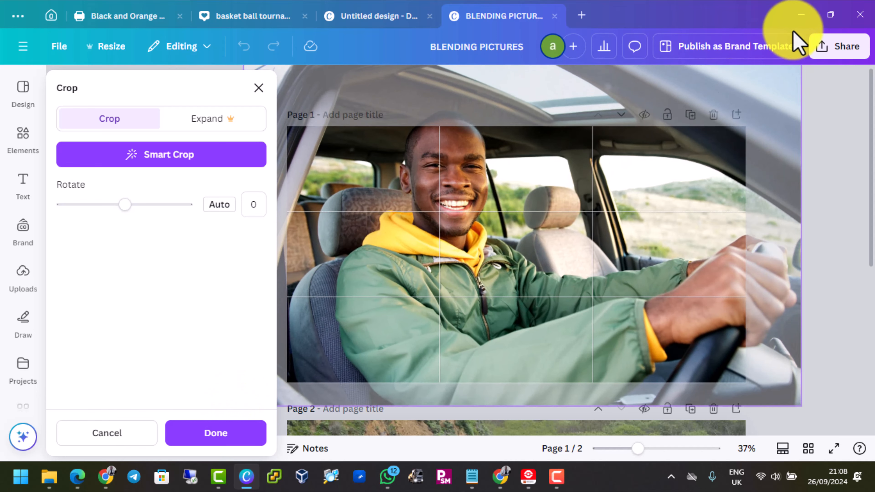
pyautogui.moveTo(654, 240); pyautogui.dragTo(599, 253)
pyautogui.moveTo(746, 423); pyautogui.dragTo(737, 405)
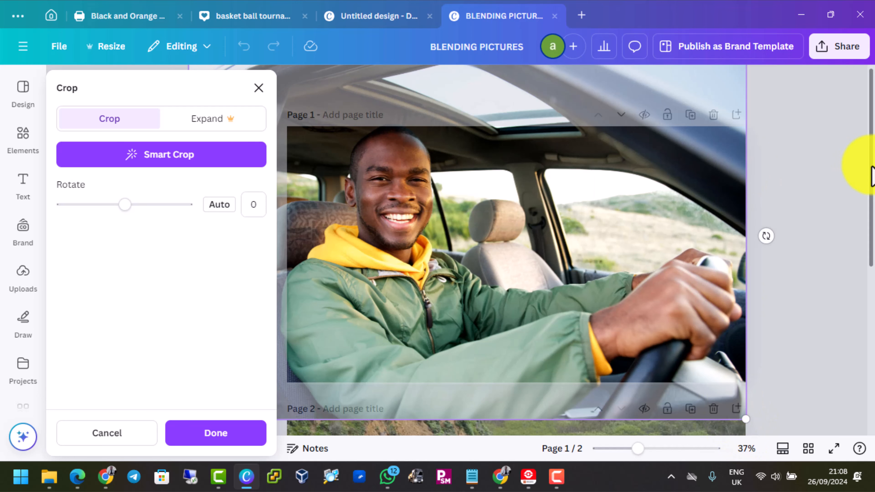
pyautogui.click(660, 225)
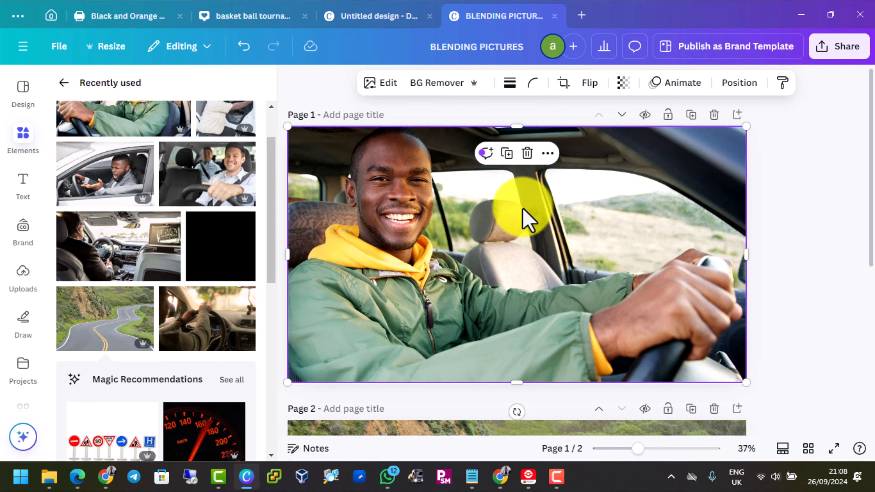
pyautogui.rightClick(524, 221)
pyautogui.click(446, 244)
pyautogui.scroll(-2, 585, 252)
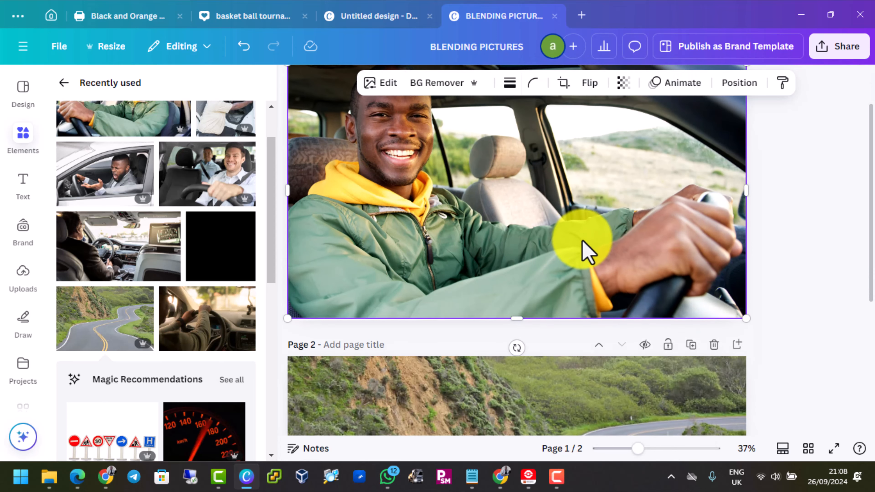
pyautogui.scroll(-7, 586, 252)
pyautogui.scroll(8, 586, 252)
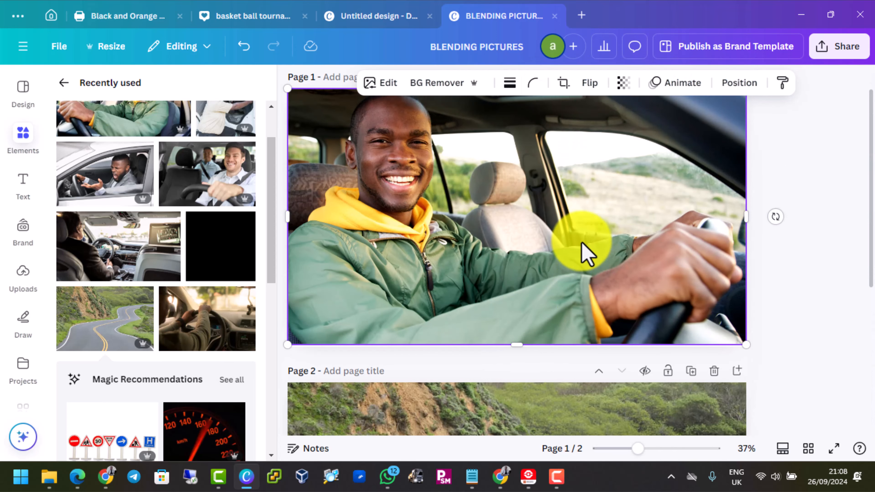
pyautogui.scroll(1, 616, 195)
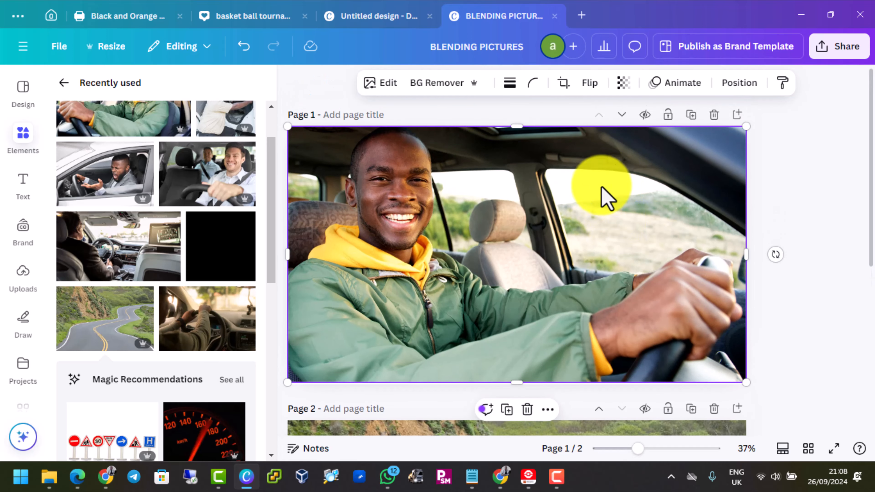
pyautogui.click(24, 148)
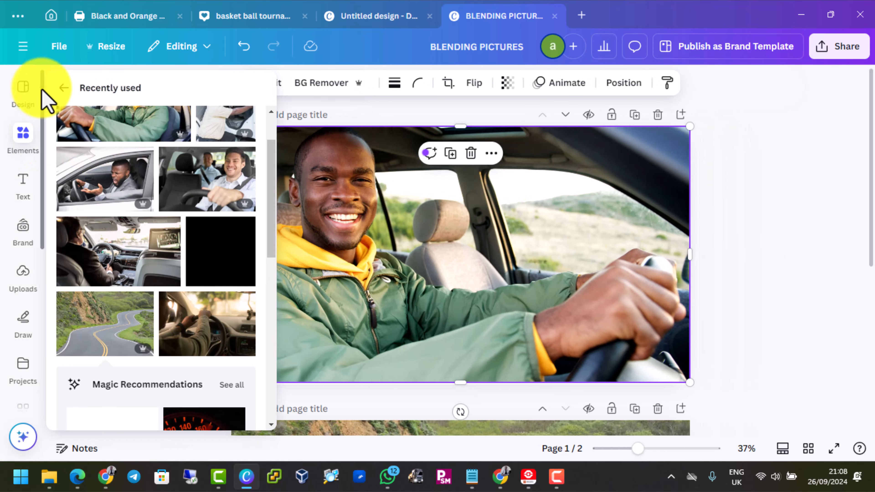
pyautogui.click(42, 92)
pyautogui.click(279, 90)
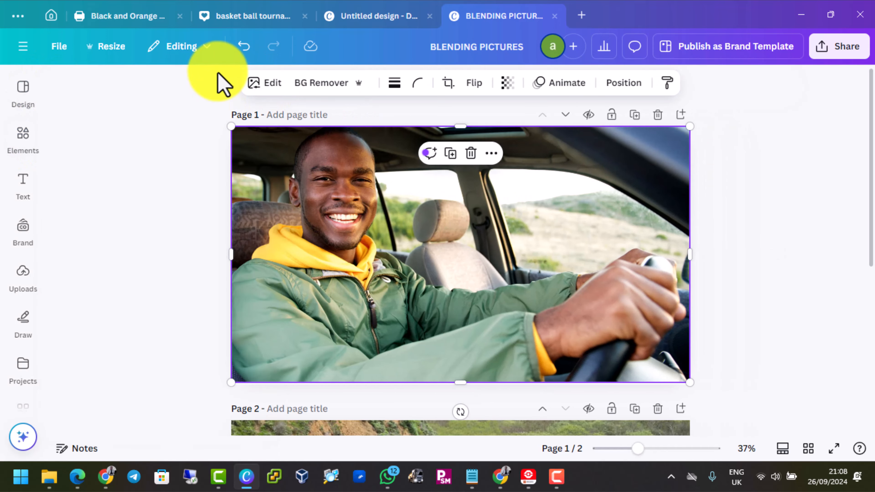
pyautogui.press('F9')
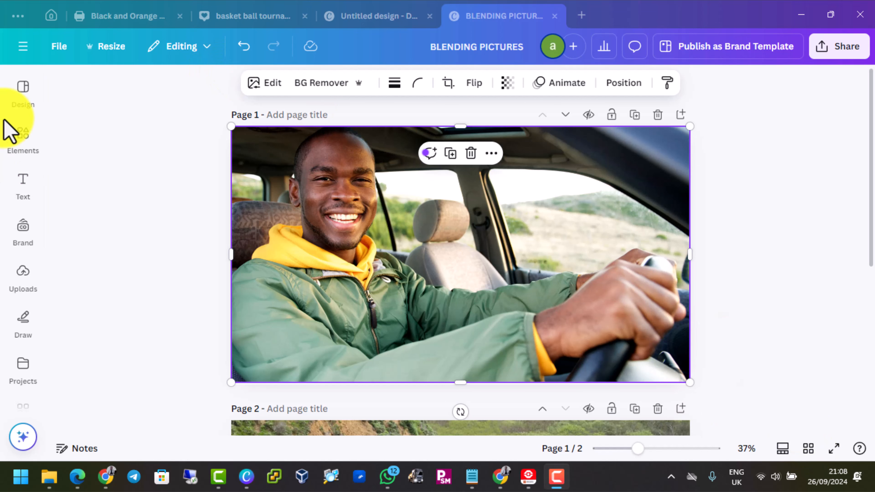
# Add a square shape over the driver photo on page 1, then select the photo beneath it
pyautogui.click(27, 150)
pyautogui.click(66, 85)
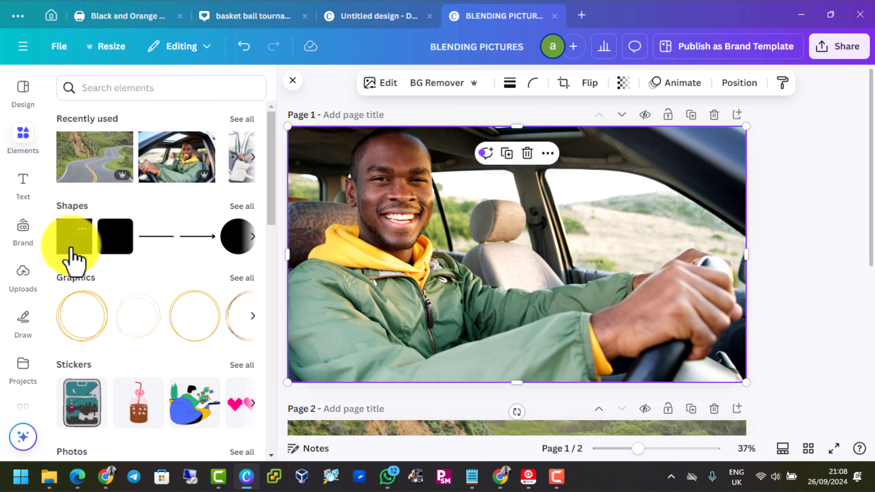
pyautogui.click(72, 255)
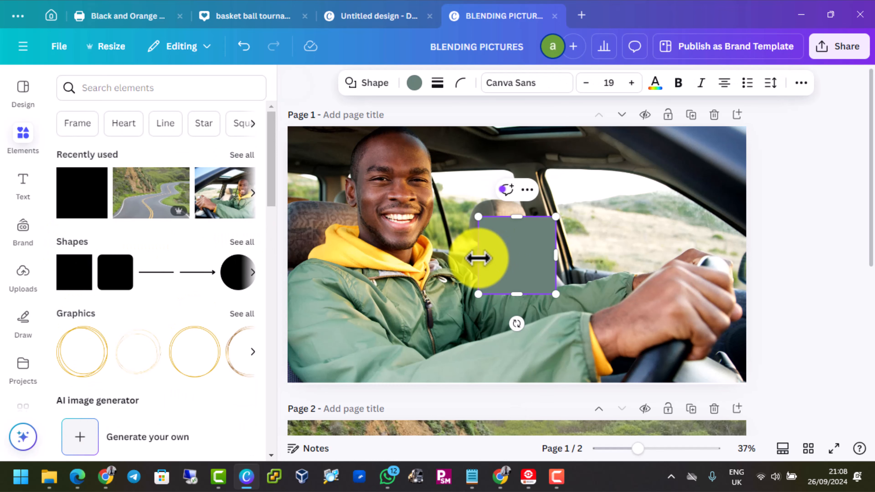
pyautogui.click(591, 240)
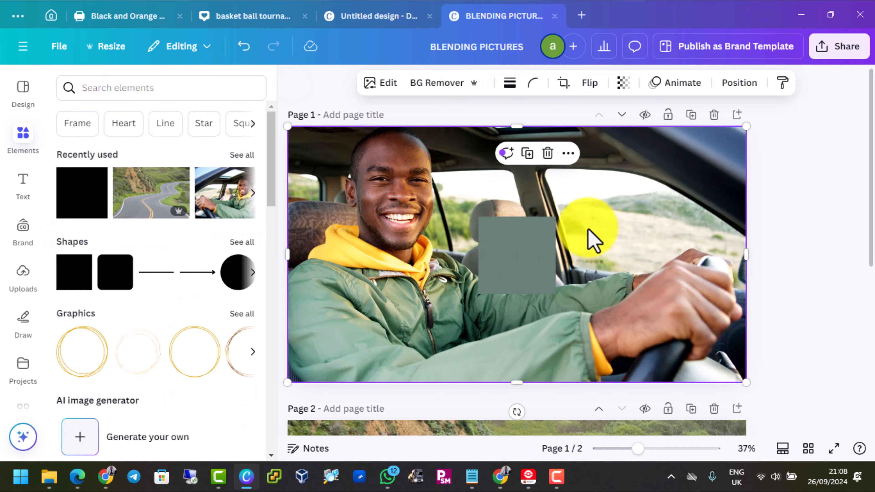
# Enlarge the square over the driver photo to full page height and place it to cover roughly the right half of page 1
pyautogui.moveTo(514, 247); pyautogui.dragTo(326, 165)
pyautogui.moveTo(365, 204); pyautogui.dragTo(504, 380)
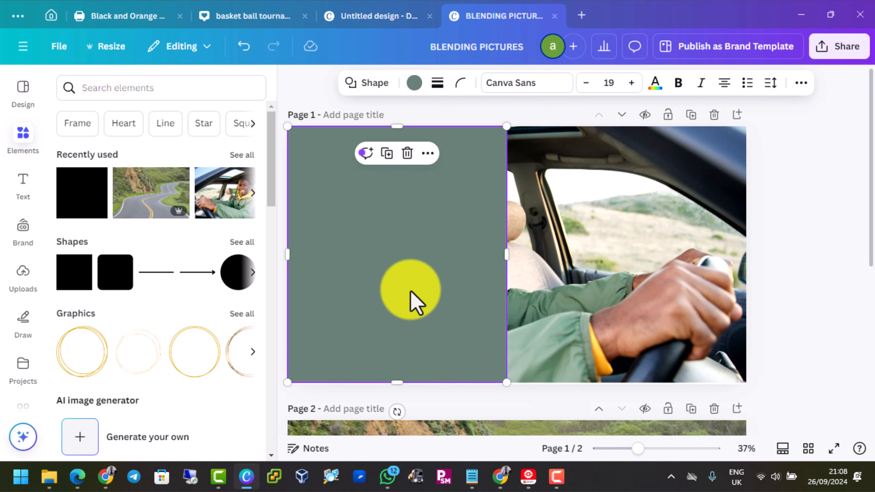
pyautogui.moveTo(410, 293); pyautogui.dragTo(648, 289)
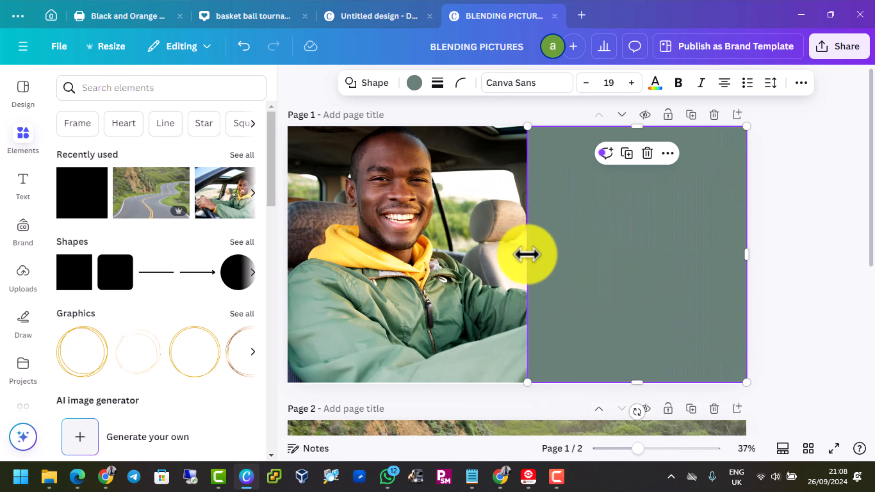
pyautogui.moveTo(522, 255); pyautogui.dragTo(505, 261)
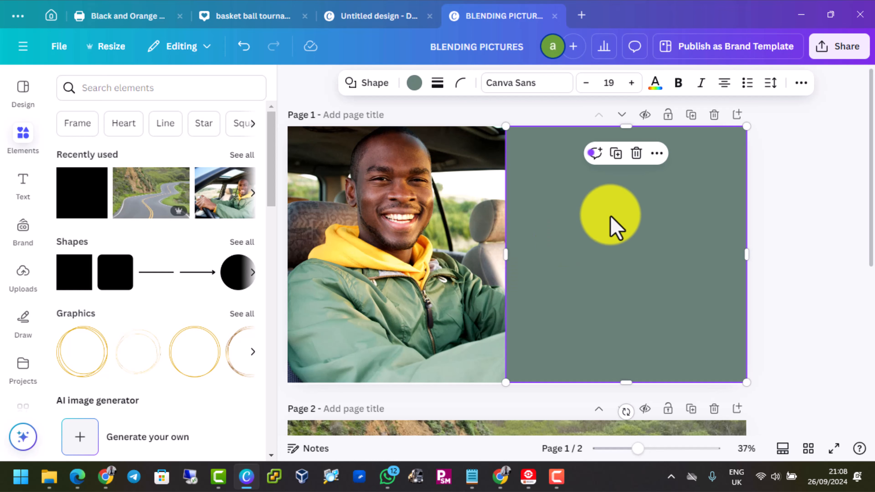
# Fill the rectangle over the driver photo with white
pyautogui.click(414, 83)
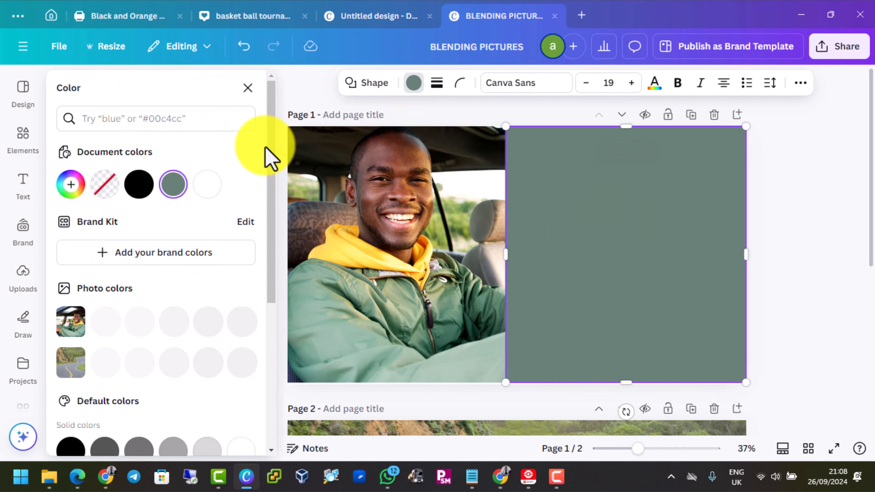
pyautogui.click(208, 186)
pyautogui.scroll(-3, 659, 248)
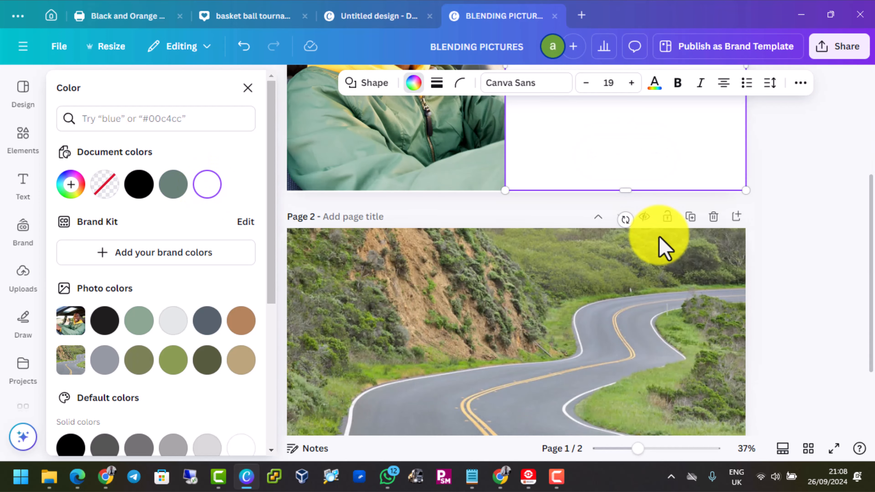
pyautogui.scroll(3, 658, 246)
pyautogui.click(810, 190)
pyautogui.click(374, 176)
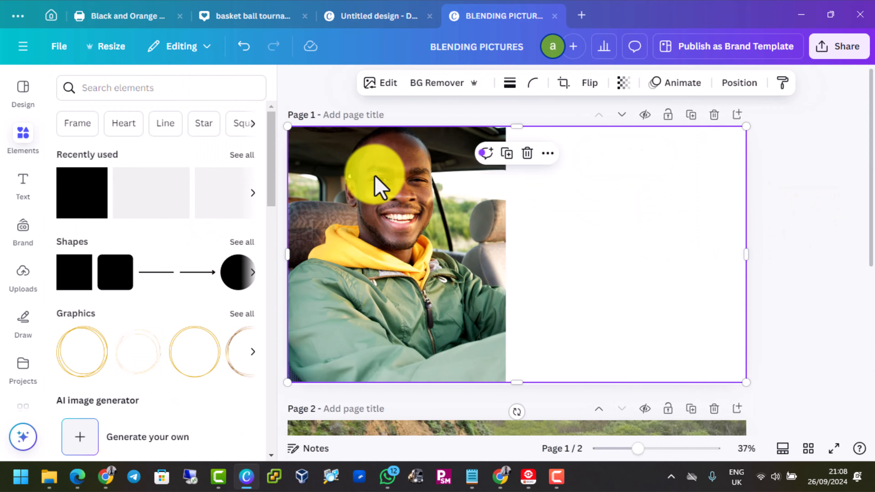
pyautogui.click(566, 182)
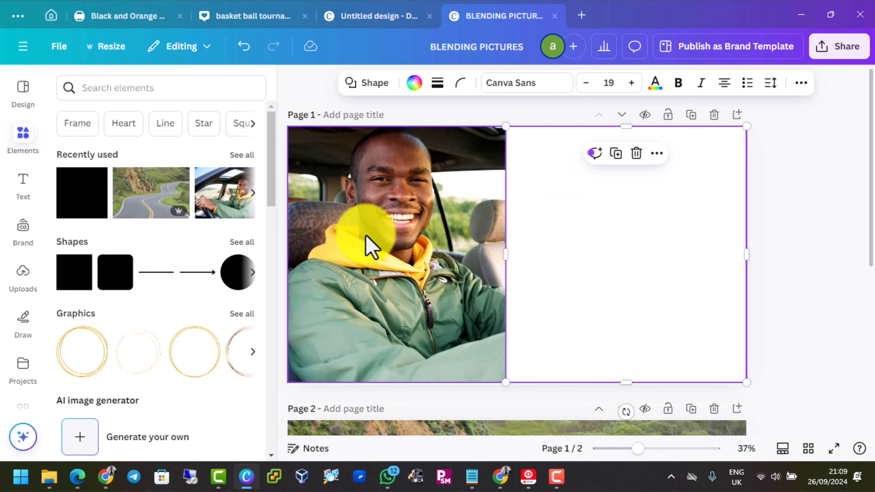
pyautogui.click(790, 187)
pyautogui.click(656, 203)
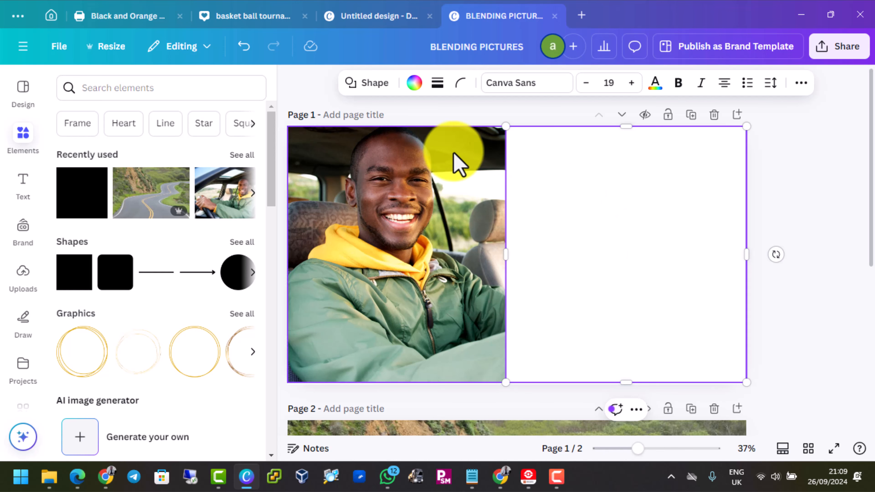
# Change the white rectangle's fill to a two-color linear gradient starting from white #FFFFFF
pyautogui.click(414, 84)
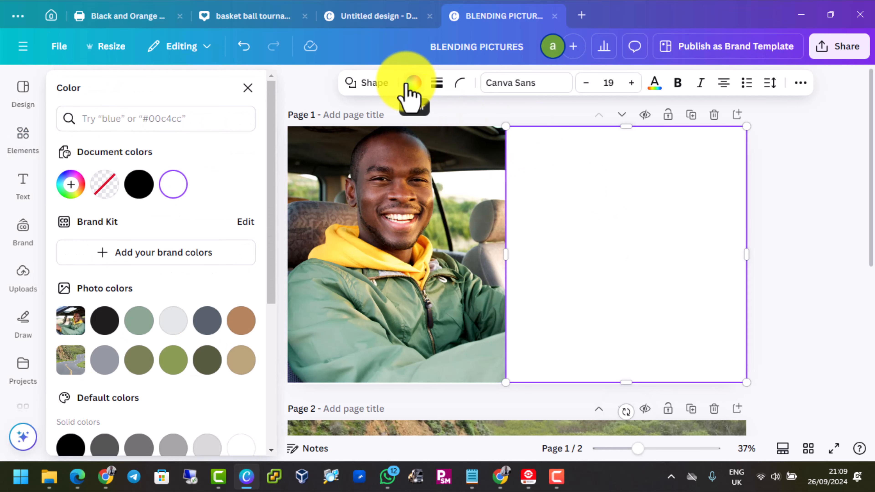
pyautogui.click(173, 187)
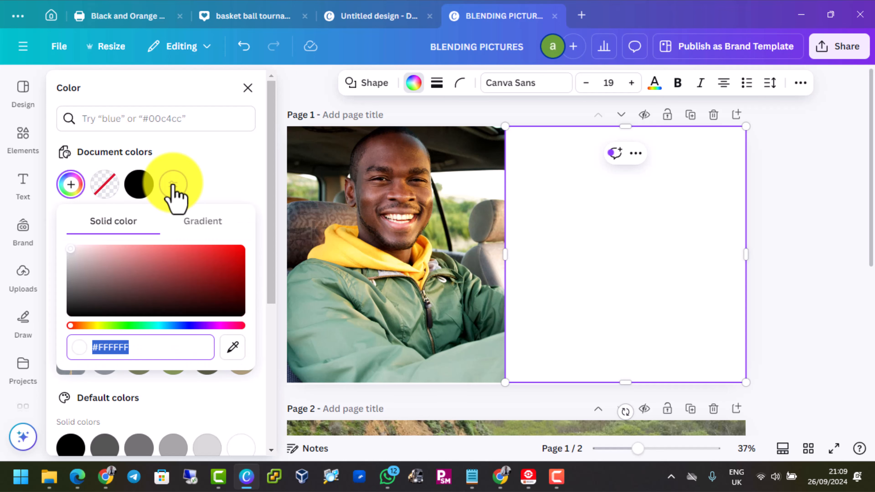
pyautogui.click(204, 223)
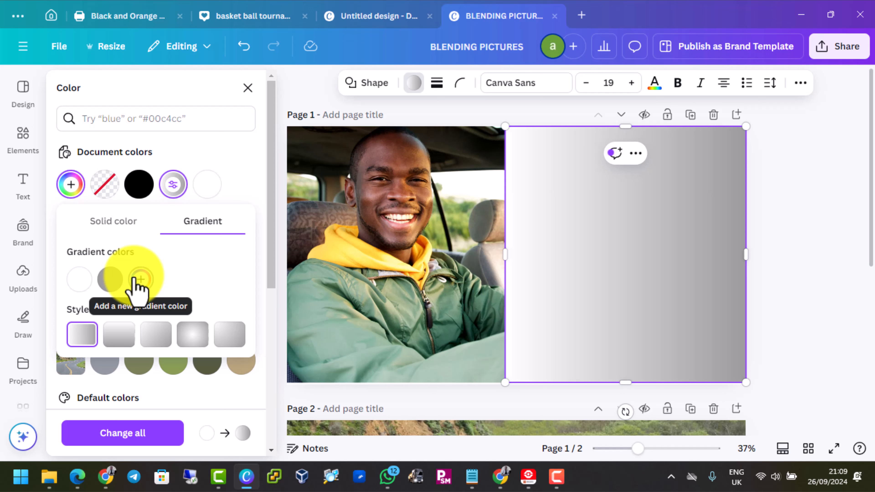
pyautogui.click(78, 281)
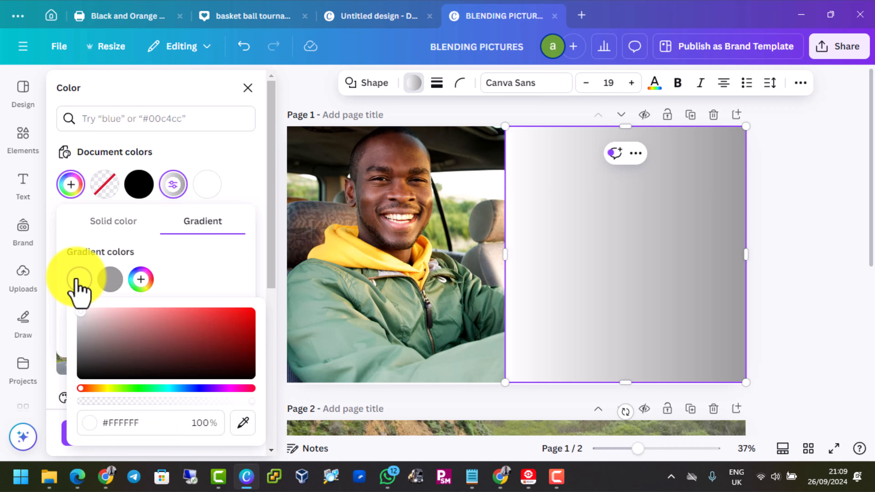
pyautogui.click(109, 279)
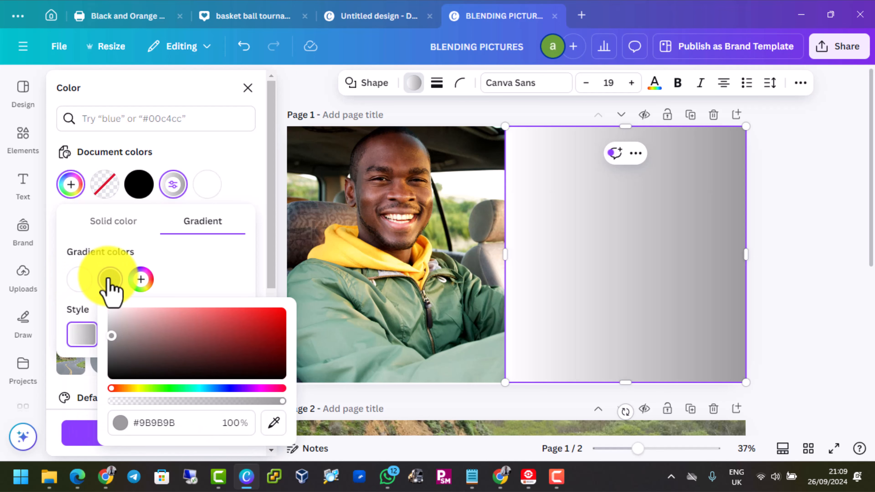
pyautogui.click(140, 279)
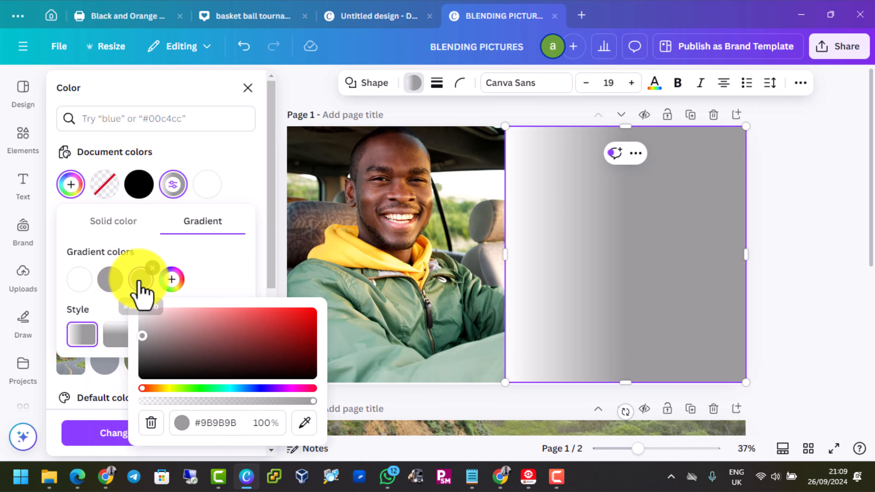
pyautogui.click(152, 268)
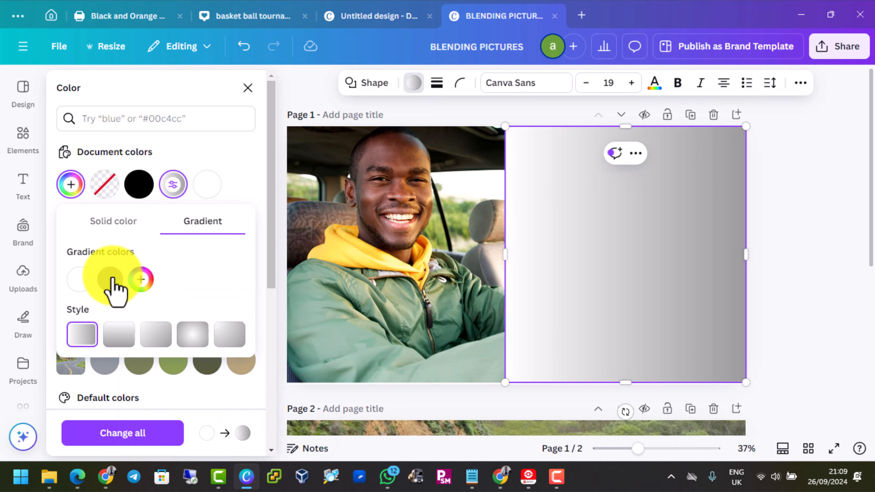
# Set the gradient's second color to near-white #FFFEFE with 0% opacity
pyautogui.moveTo(117, 337); pyautogui.dragTo(114, 310)
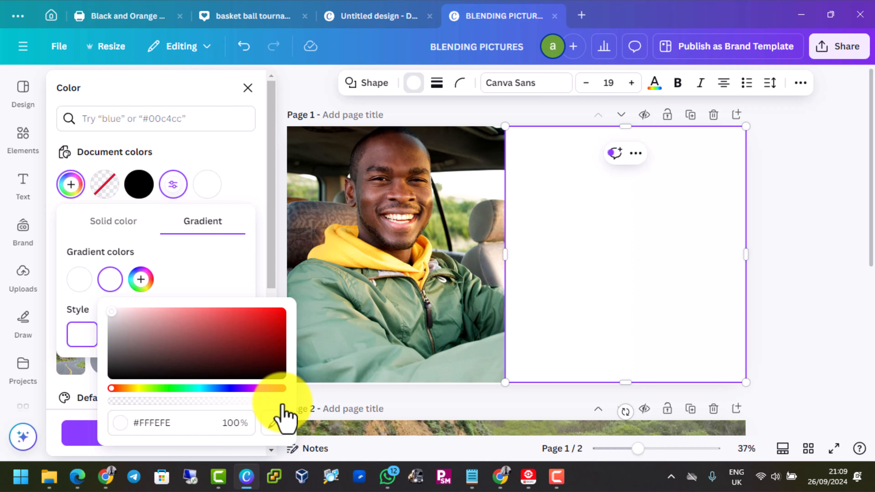
pyautogui.moveTo(280, 406); pyautogui.dragTo(69, 400)
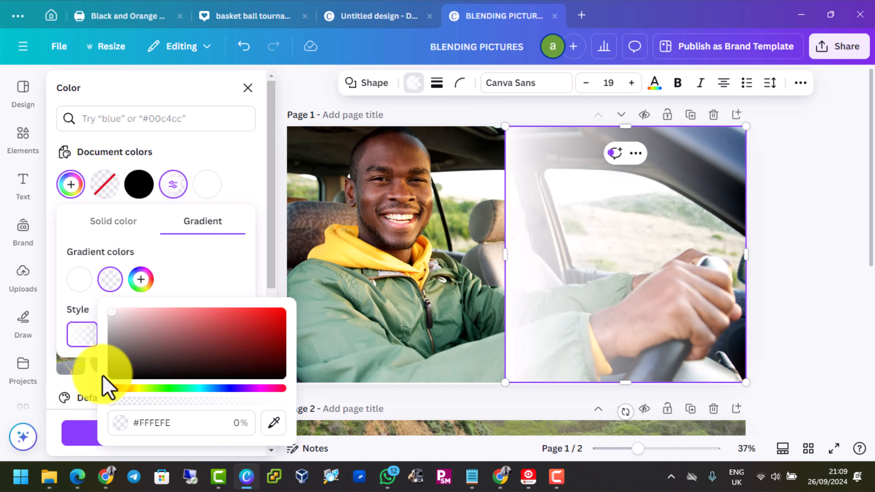
pyautogui.click(383, 233)
pyautogui.click(631, 279)
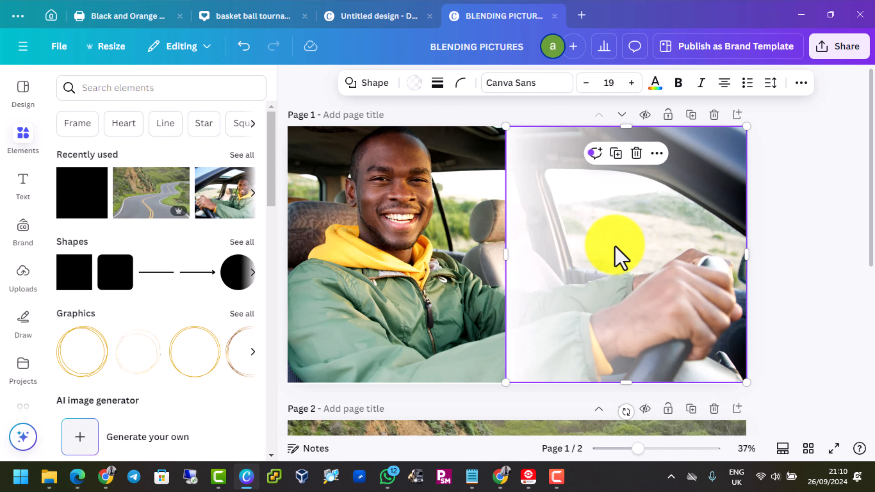
# Rotate the gradient rectangle half a turn so its solid white side faces the page's right edge, and widen it slightly toward the driver
pyautogui.moveTo(626, 411); pyautogui.dragTo(634, 196)
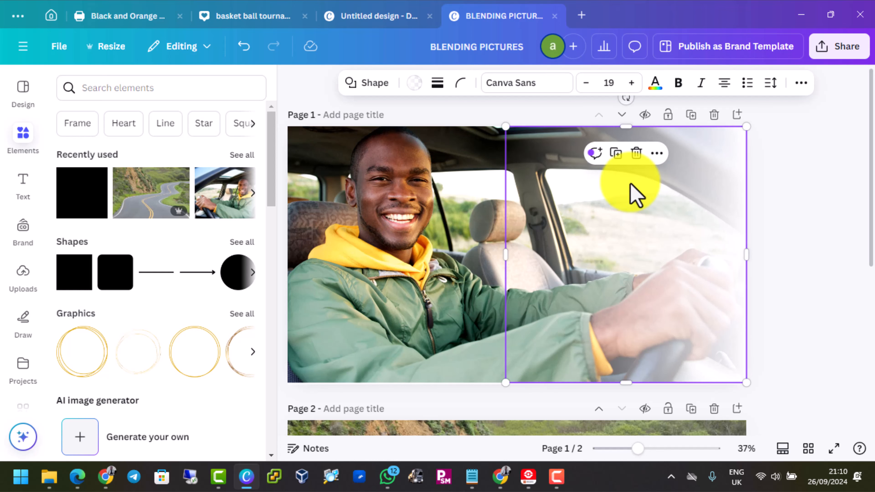
pyautogui.click(409, 223)
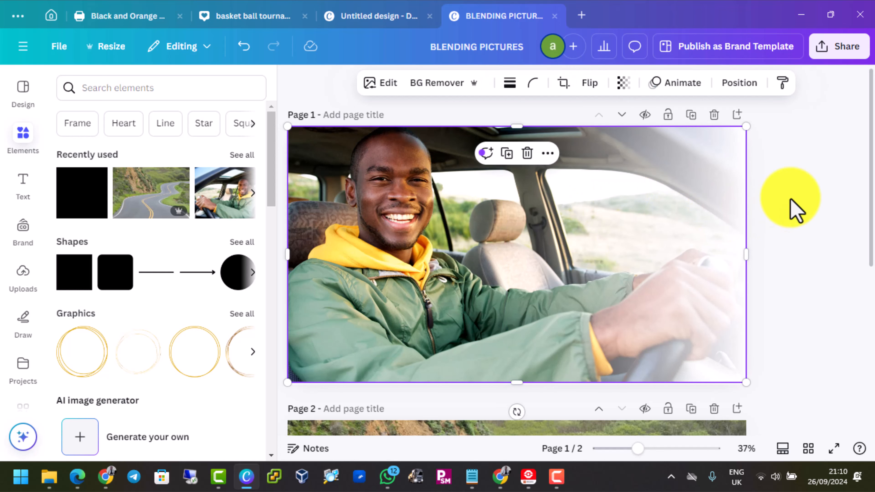
pyautogui.click(656, 242)
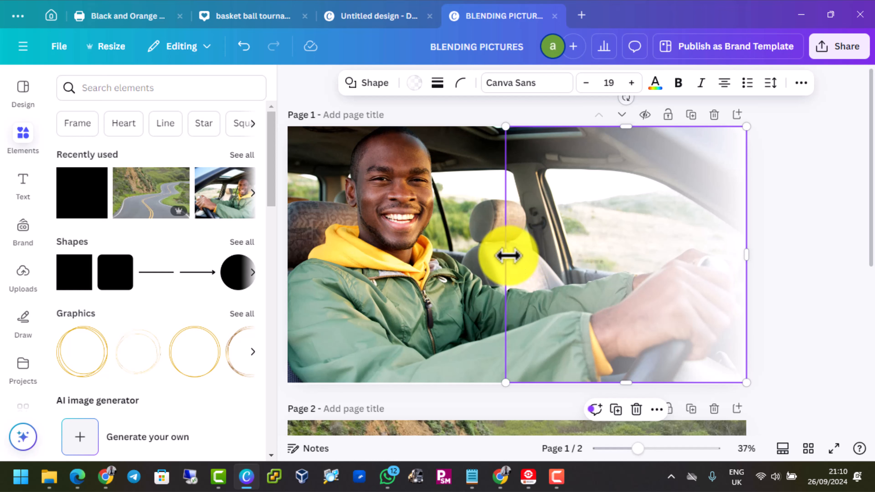
pyautogui.moveTo(505, 255); pyautogui.dragTo(477, 254)
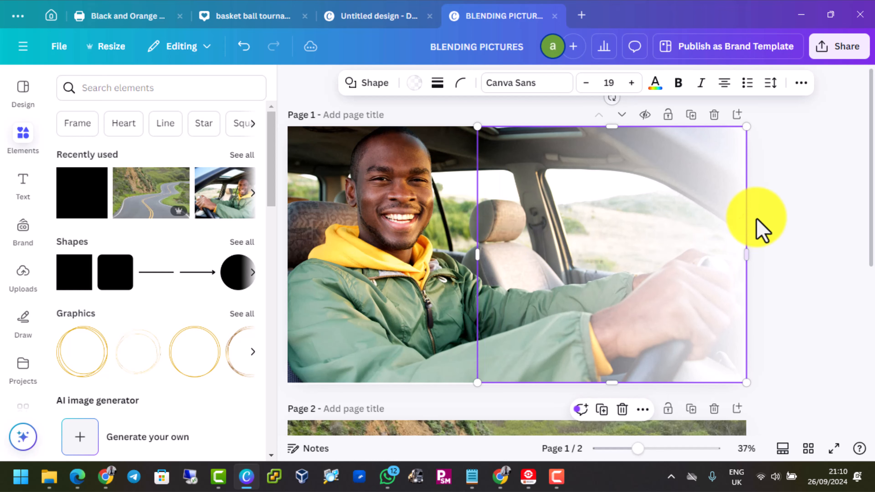
pyautogui.click(789, 211)
pyautogui.click(674, 236)
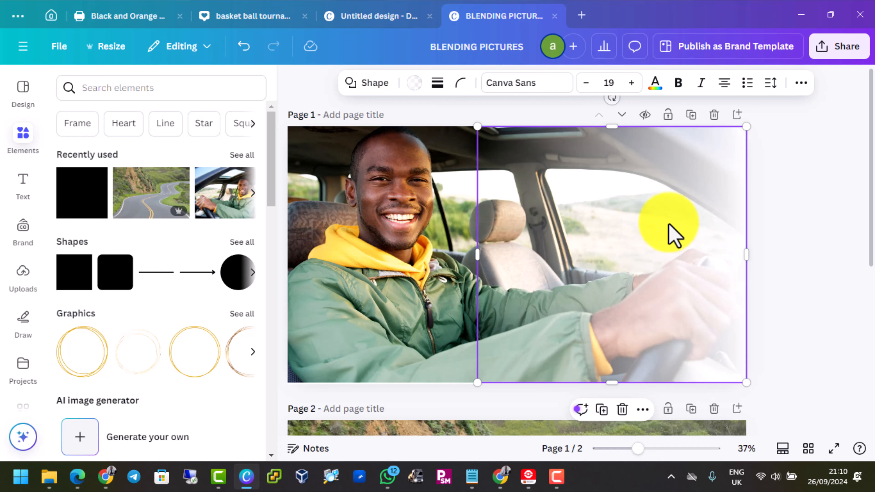
# Duplicate the gradient rectangle four times to strengthen the white fade
pyautogui.hotkey('ctrl', 'd')
pyautogui.hotkey('ctrl', 'd')
pyautogui.hotkey('ctrl', 'd')
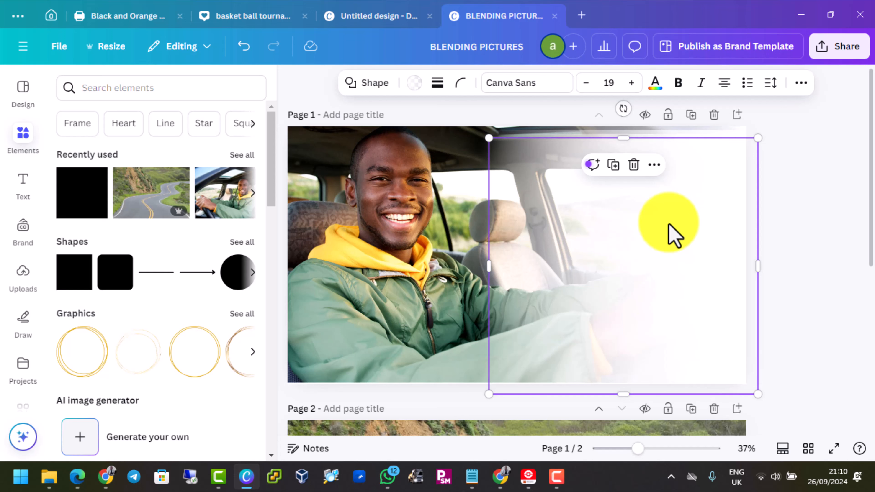
pyautogui.hotkey('ctrl', 'd')
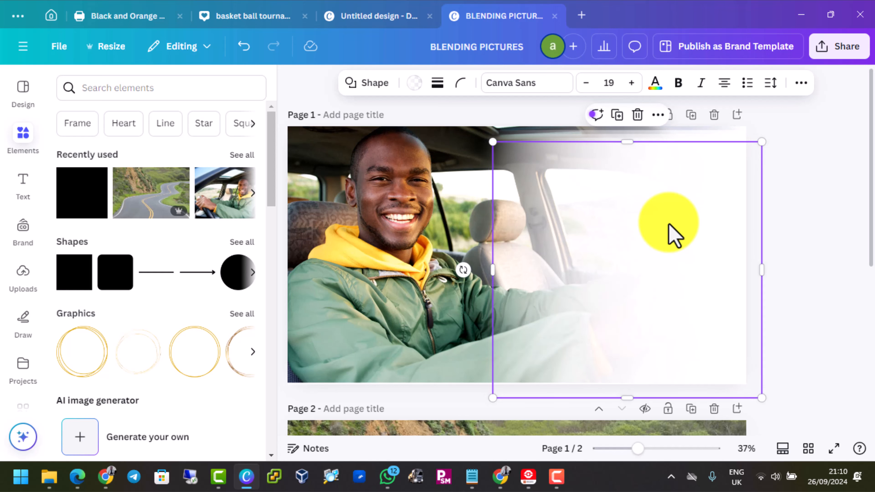
# Select everything on page 1 and align the elements to a common middle and center so the rectangles stack exactly
pyautogui.moveTo(829, 199); pyautogui.dragTo(550, 177)
pyautogui.click(809, 83)
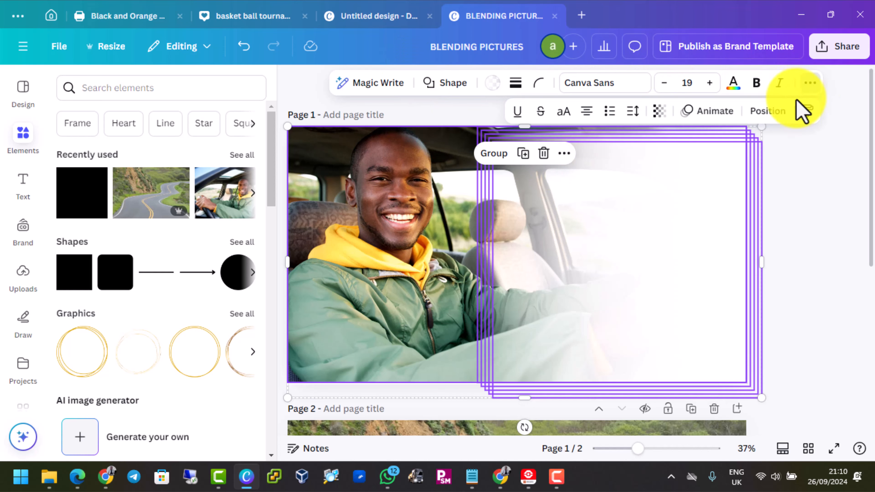
pyautogui.click(770, 112)
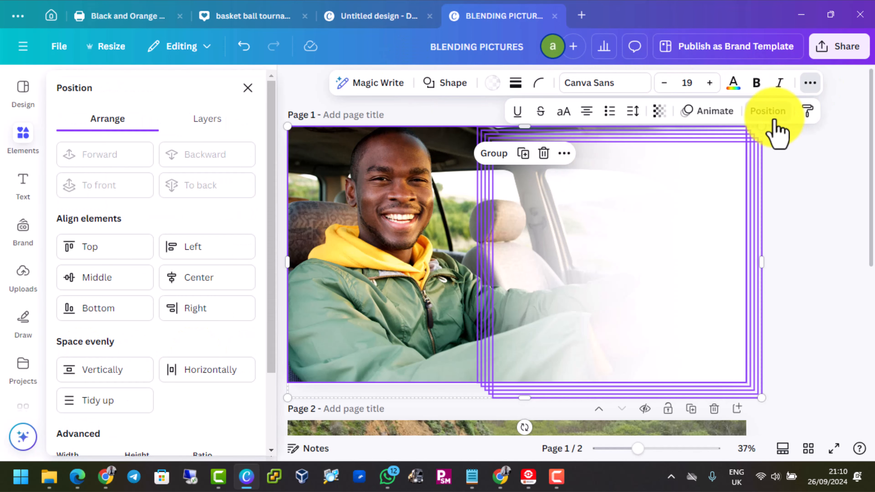
pyautogui.click(103, 279)
pyautogui.click(190, 282)
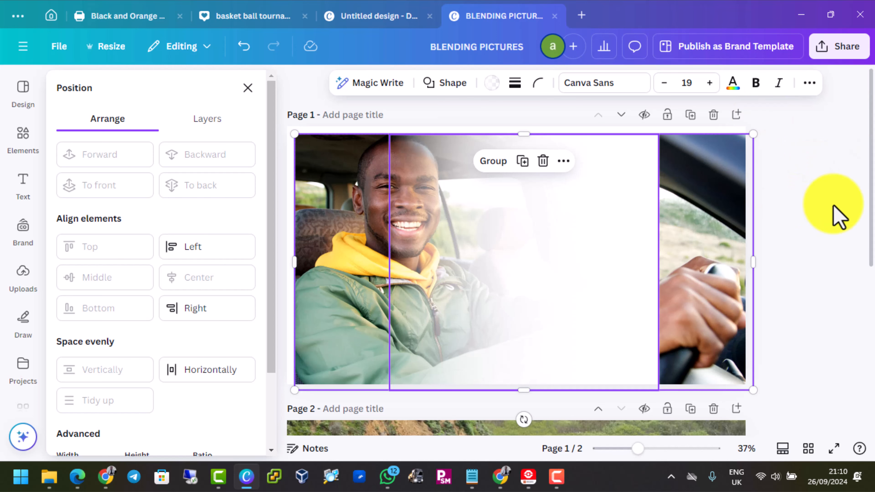
# Move the driver photo back so it covers page 1
pyautogui.click(23, 137)
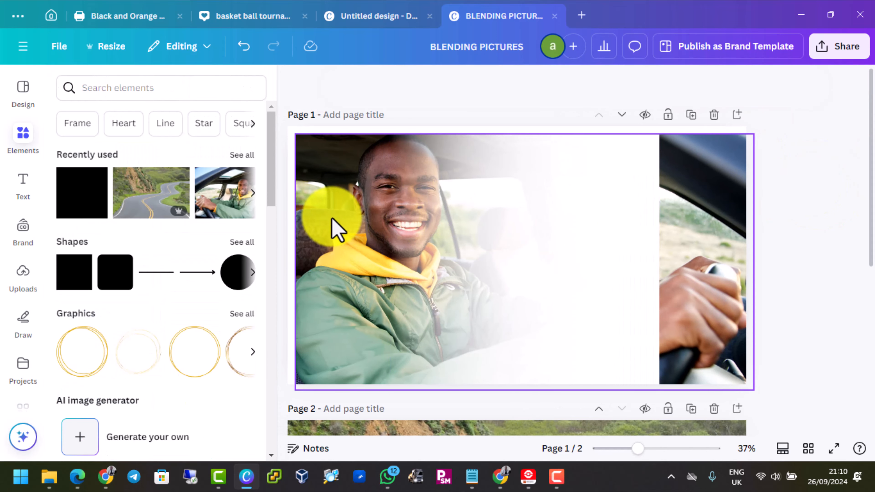
pyautogui.moveTo(335, 229); pyautogui.dragTo(323, 210)
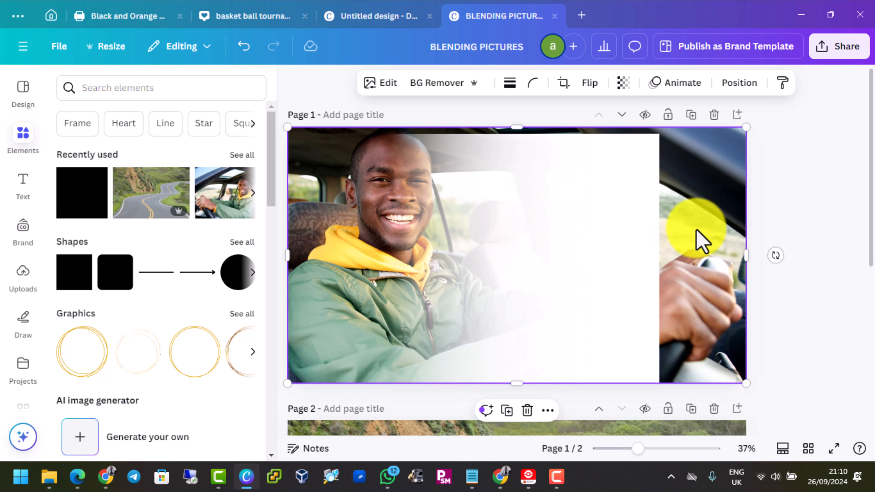
pyautogui.click(510, 266)
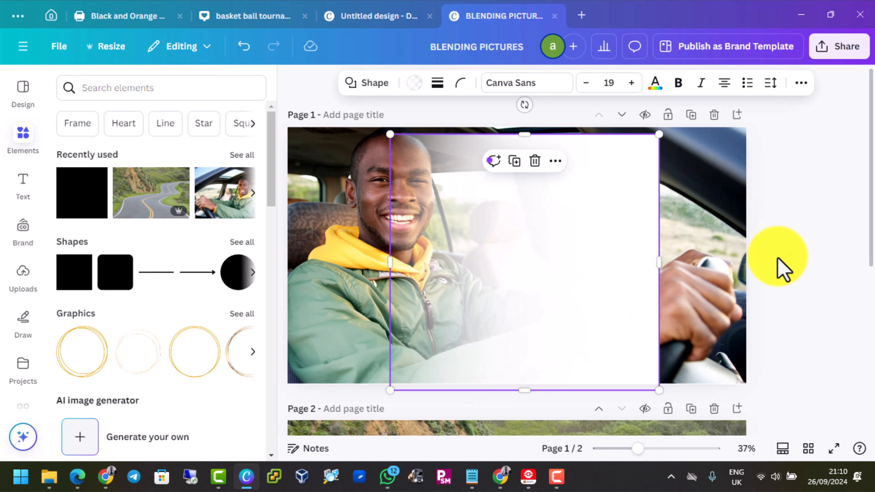
# Group the stacked gradient rectangles without the driver photo and move the group flush with the page's right edge
pyautogui.moveTo(821, 264); pyautogui.dragTo(580, 263)
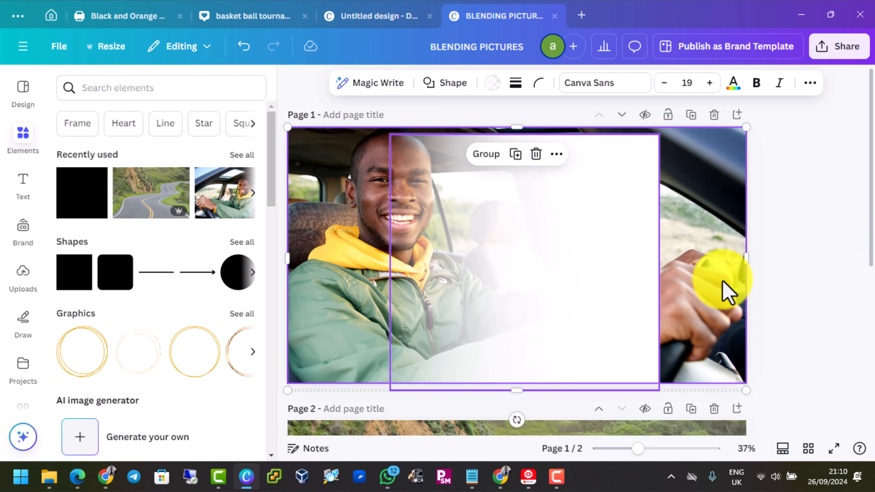
pyautogui.keyDown('shift'); pyautogui.click(724, 233); pyautogui.keyUp('shift')
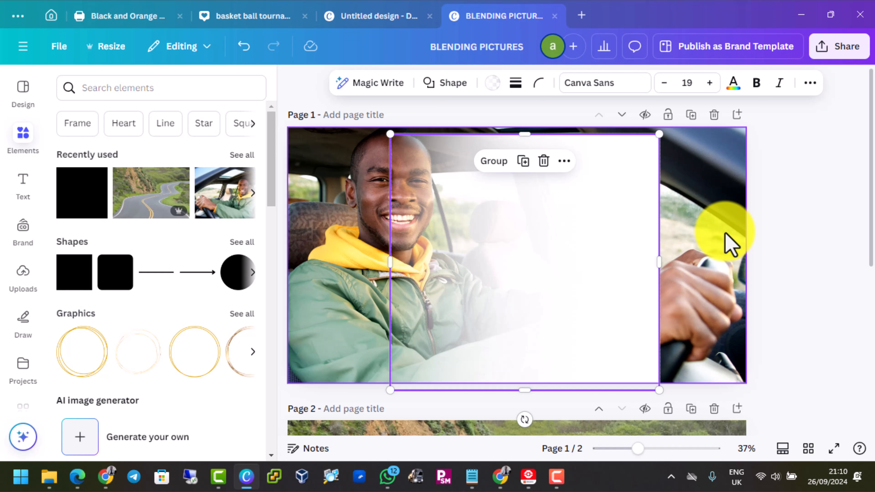
pyautogui.hotkey('ctrl', 'g')
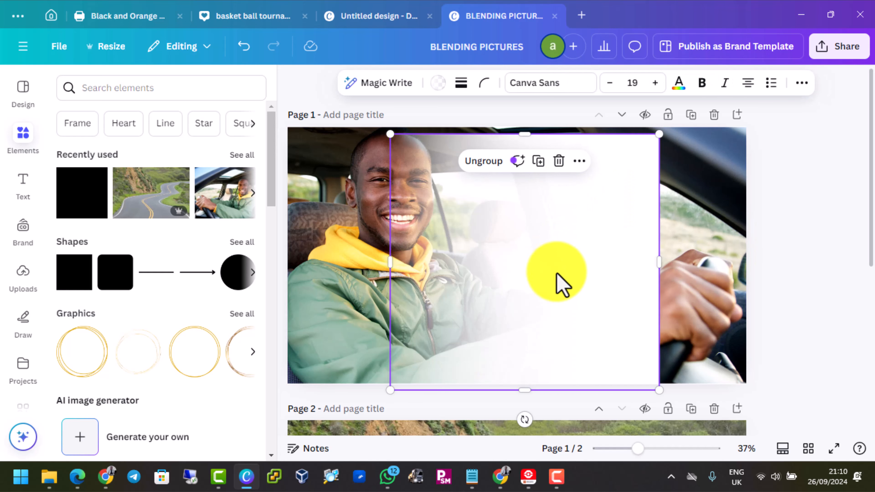
pyautogui.moveTo(561, 283); pyautogui.dragTo(644, 282)
pyautogui.click(797, 233)
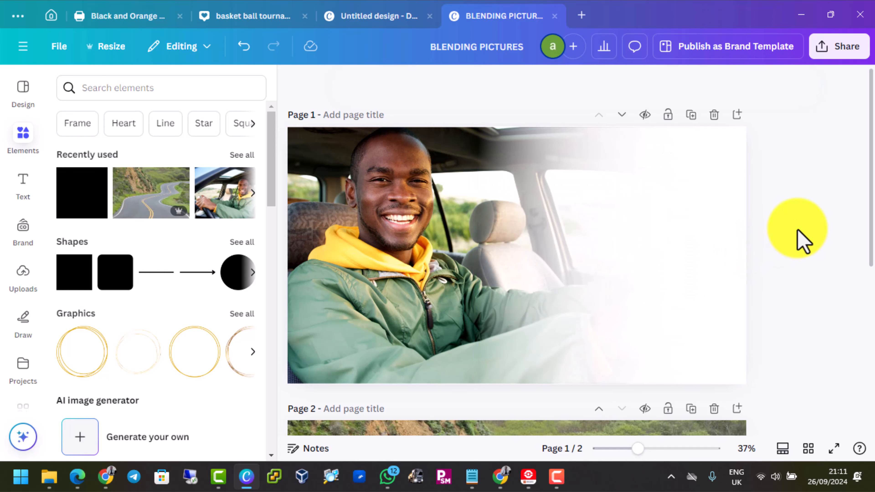
# Copy the grouped white gradient from page 1 and paste it over the road photo on page 2
pyautogui.scroll(-2, 802, 224)
pyautogui.scroll(-2, 801, 224)
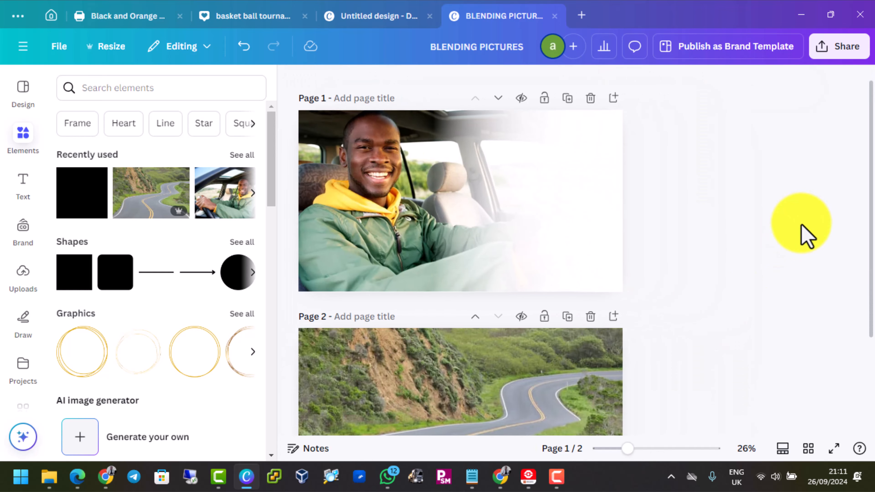
pyautogui.scroll(-3, 802, 238)
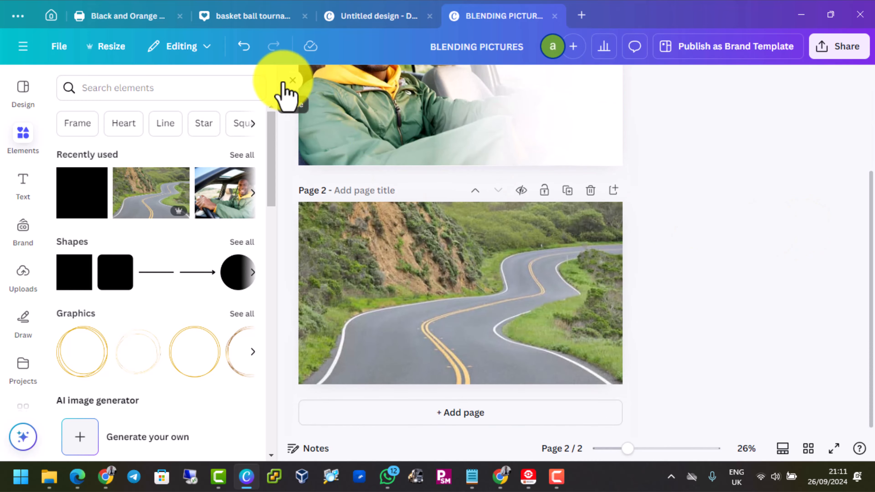
pyautogui.click(296, 93)
pyautogui.scroll(5, 703, 219)
pyautogui.click(596, 182)
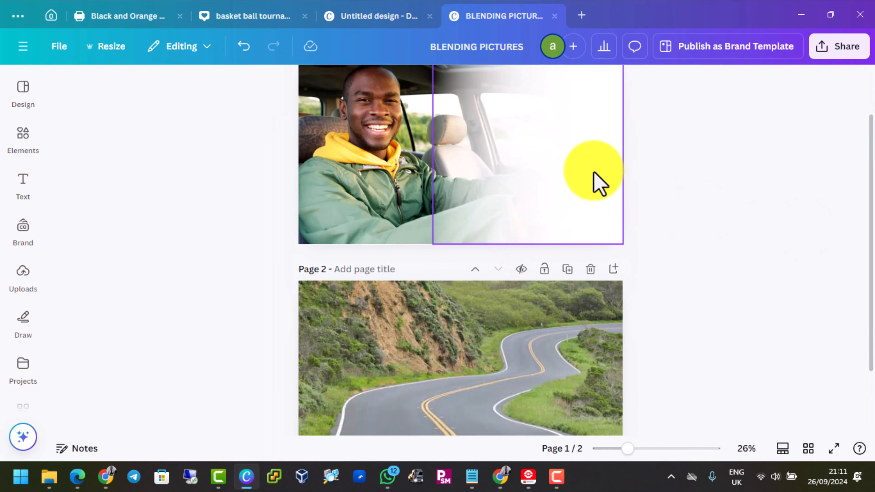
pyautogui.scroll(-2, 595, 184)
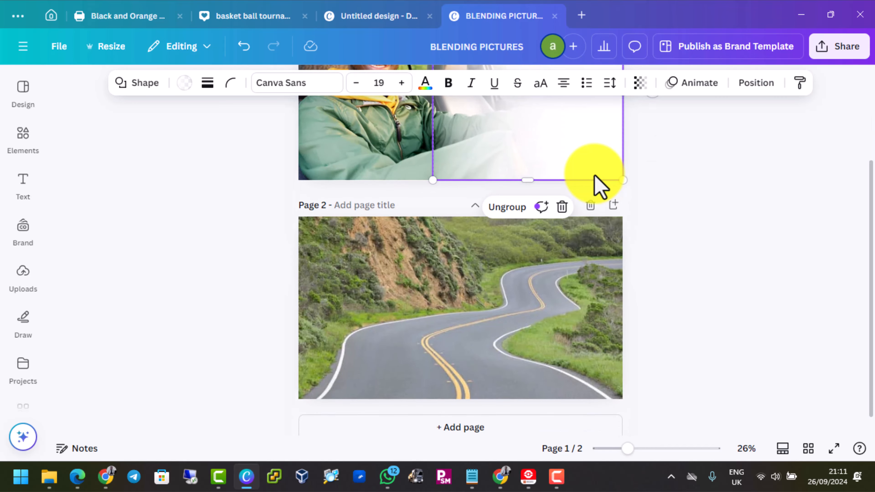
pyautogui.click(481, 274)
pyautogui.hotkey('ctrl', 'v')
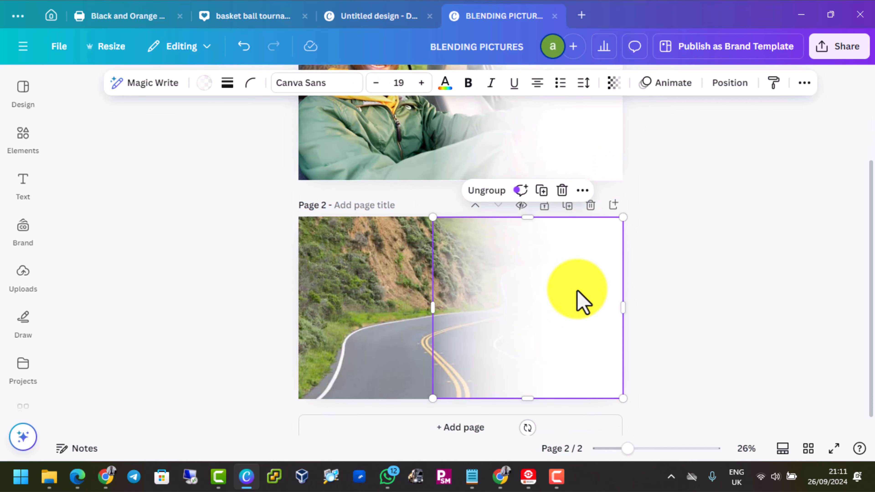
# Move the gradient group to page 2's left edge and rotate it 180 degrees so the white side faces left
pyautogui.moveTo(576, 291); pyautogui.dragTo(443, 288)
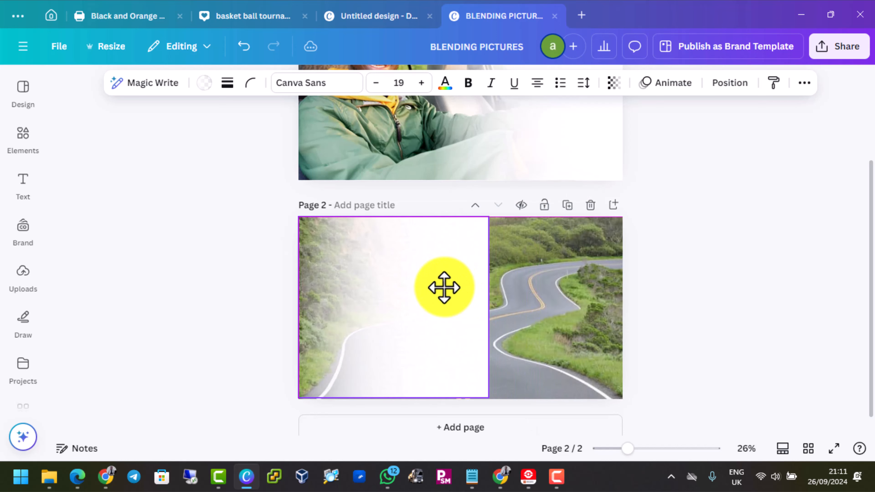
pyautogui.moveTo(393, 427); pyautogui.dragTo(388, 240)
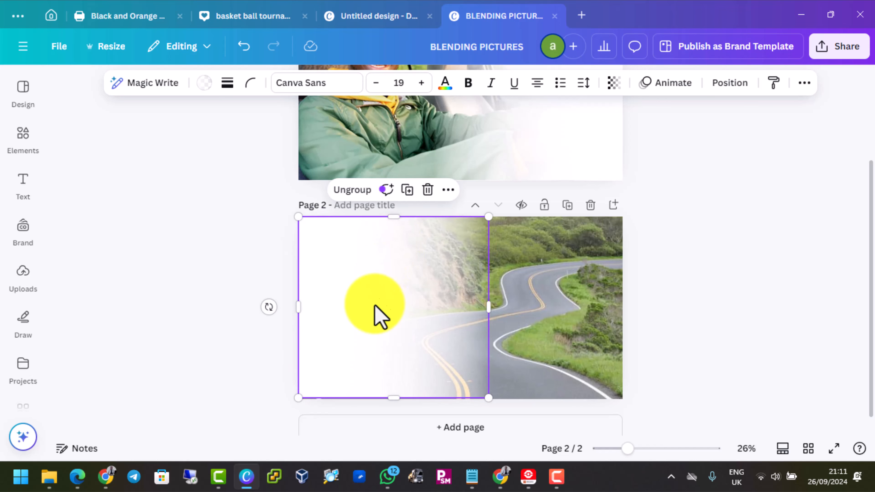
pyautogui.moveTo(487, 399); pyautogui.dragTo(490, 399)
pyautogui.click(714, 224)
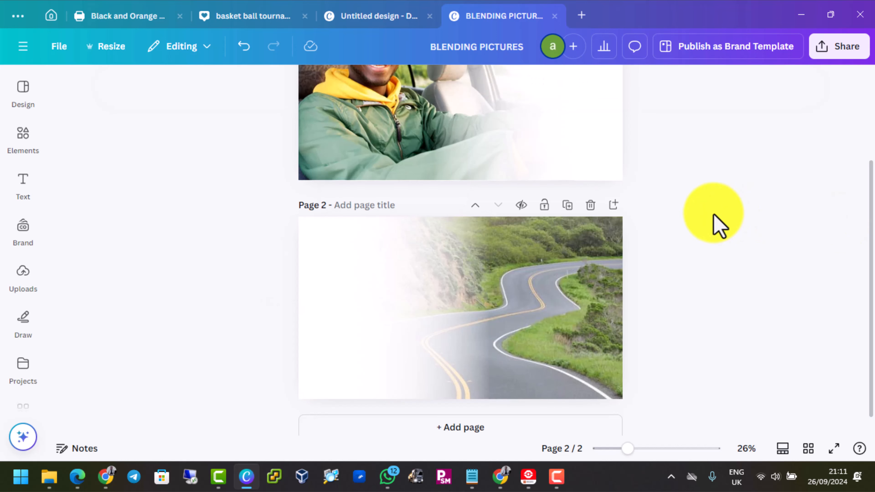
# Add a blank third page after the road page
pyautogui.scroll(2, 751, 215)
pyautogui.scroll(-3, 751, 216)
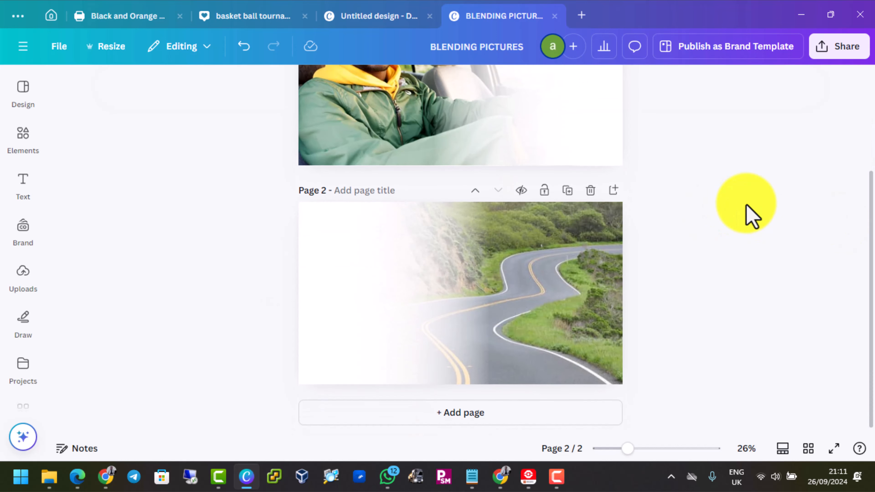
pyautogui.click(463, 413)
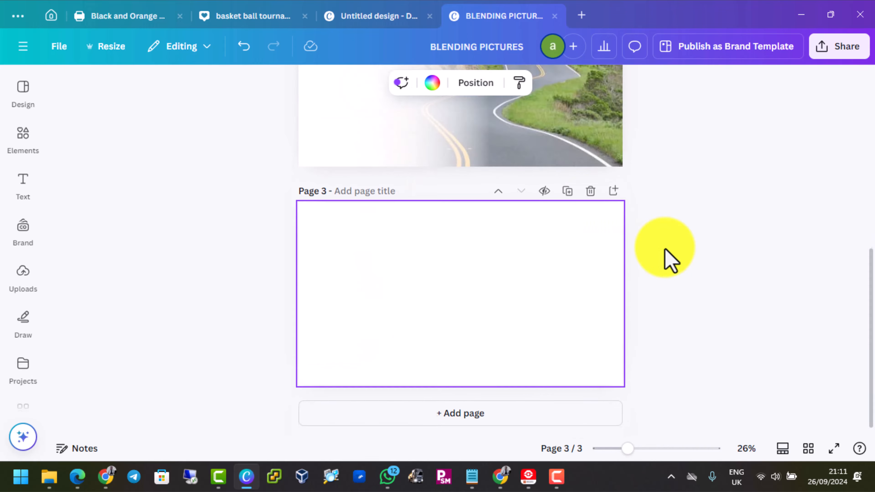
# Group the driver photo on page 1 with its gradient group
pyautogui.scroll(5, 671, 259)
pyautogui.scroll(3, 671, 259)
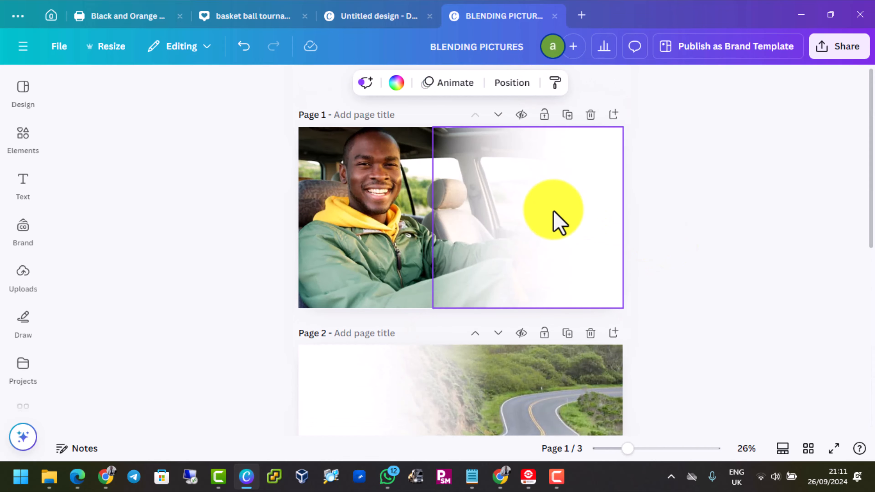
pyautogui.click(341, 183)
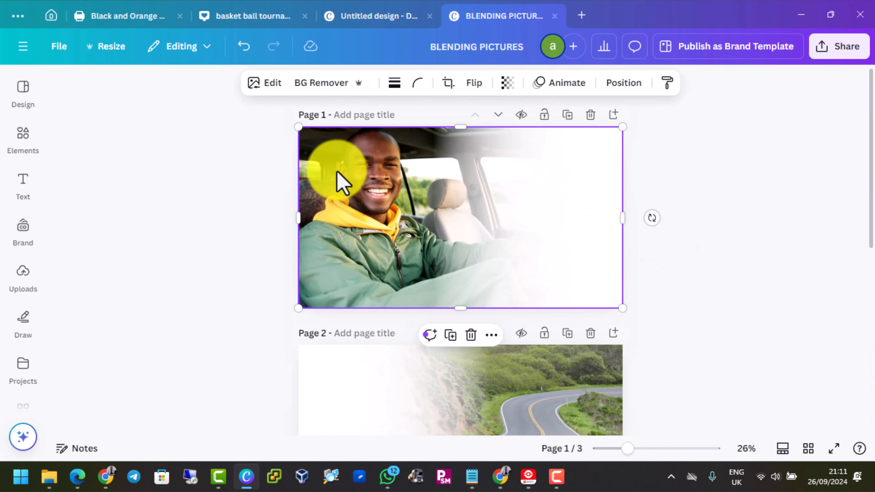
pyautogui.keyDown('shift'); pyautogui.click(575, 189); pyautogui.keyUp('shift')
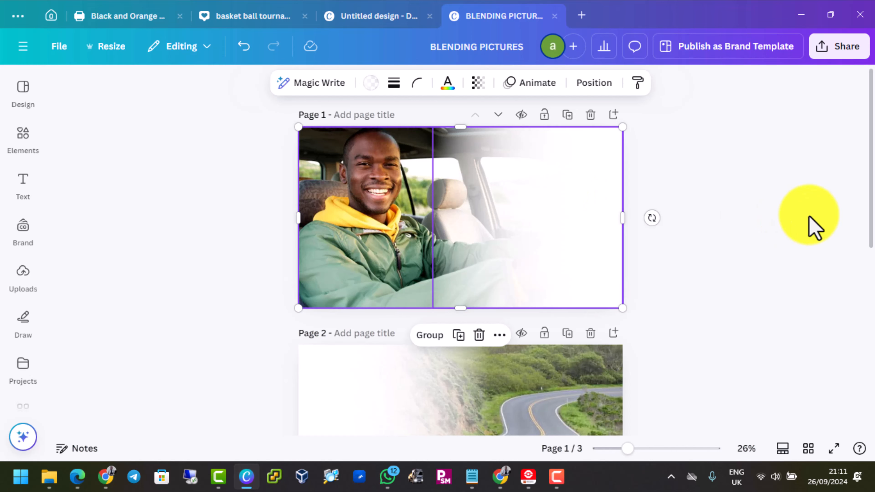
pyautogui.hotkey('ctrl', 'g')
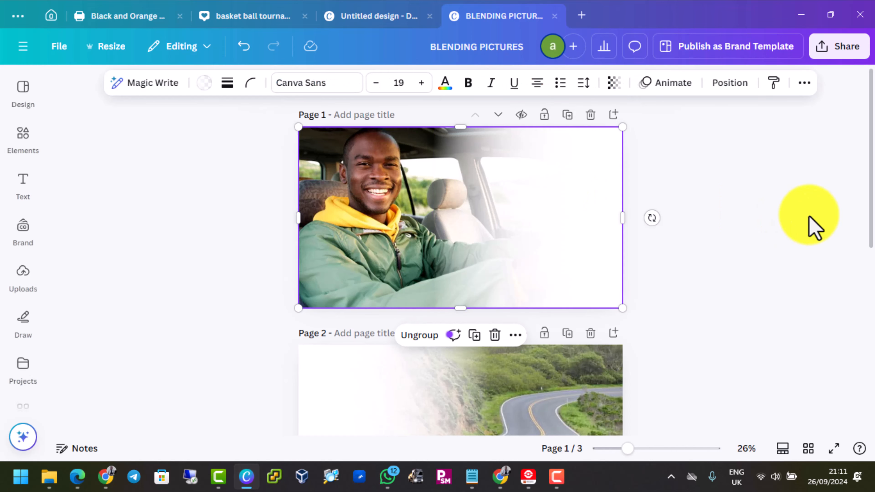
# Group the road photo on page 2 with its gradient group
pyautogui.scroll(-5, 834, 248)
pyautogui.scroll(5, 792, 317)
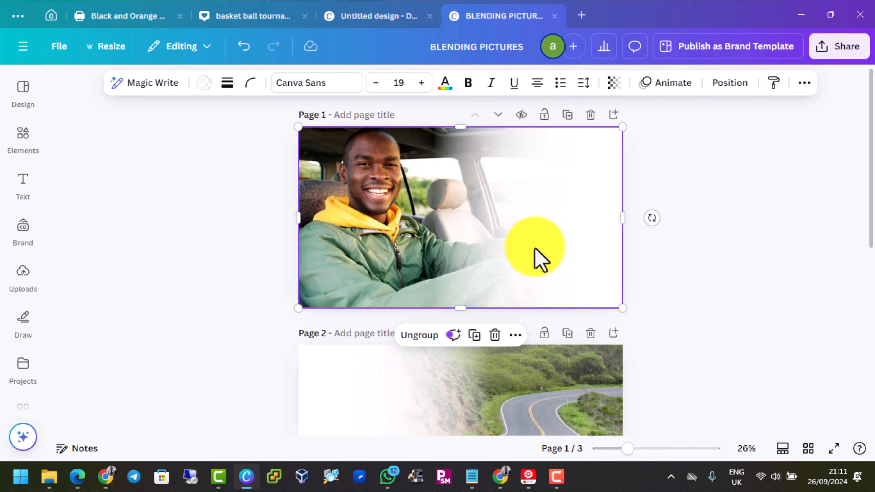
pyautogui.scroll(-3, 517, 262)
pyautogui.click(362, 229)
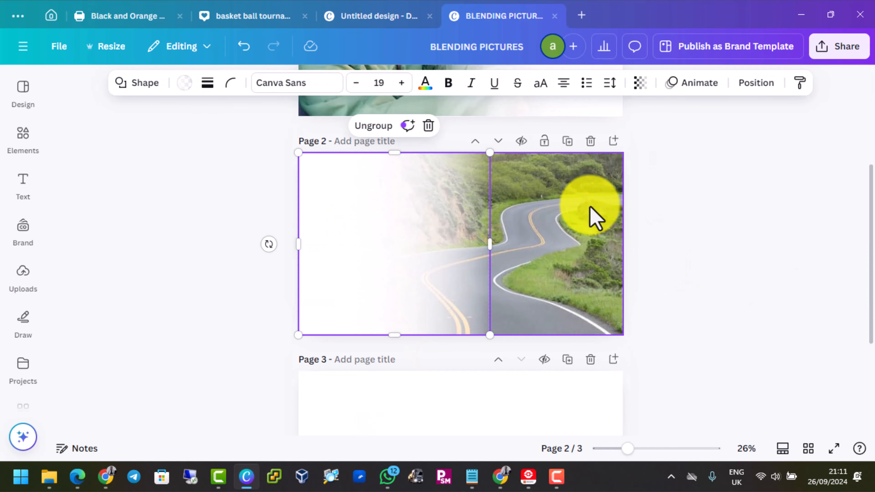
pyautogui.click(504, 211)
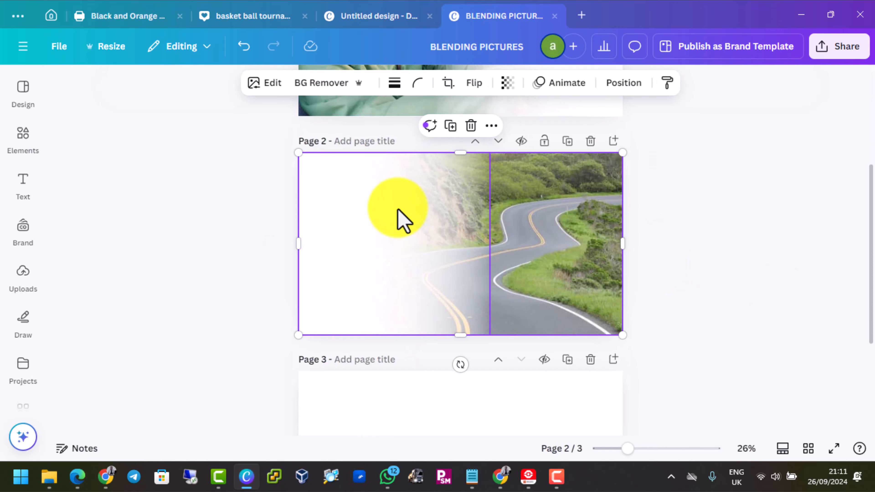
pyautogui.keyDown('shift'); pyautogui.click(397, 209); pyautogui.keyUp('shift')
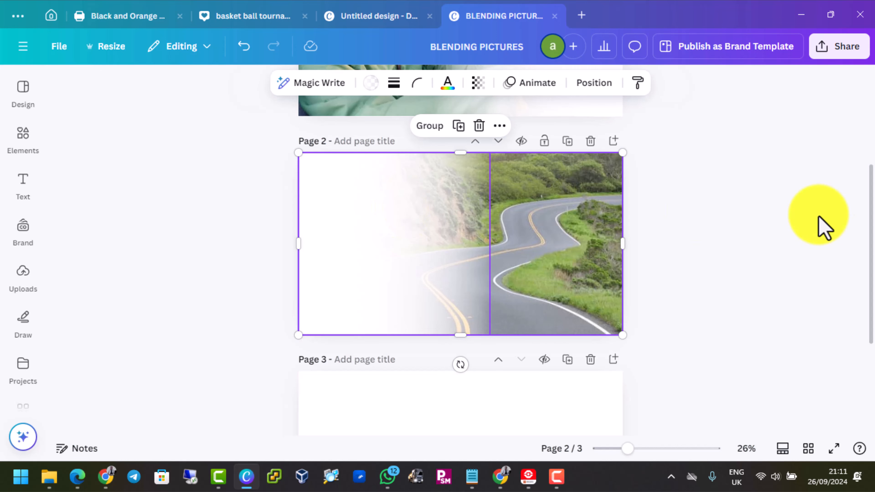
pyautogui.rightClick(539, 196)
pyautogui.click(602, 300)
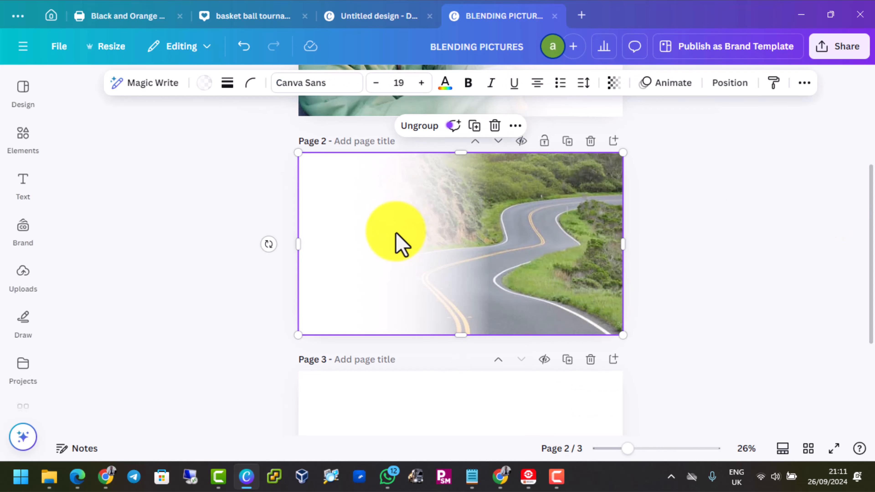
# Copy the faded driver group from page 1 and paste it onto the blank page 3
pyautogui.scroll(2, 711, 218)
pyautogui.scroll(-4, 747, 215)
pyautogui.scroll(7, 748, 216)
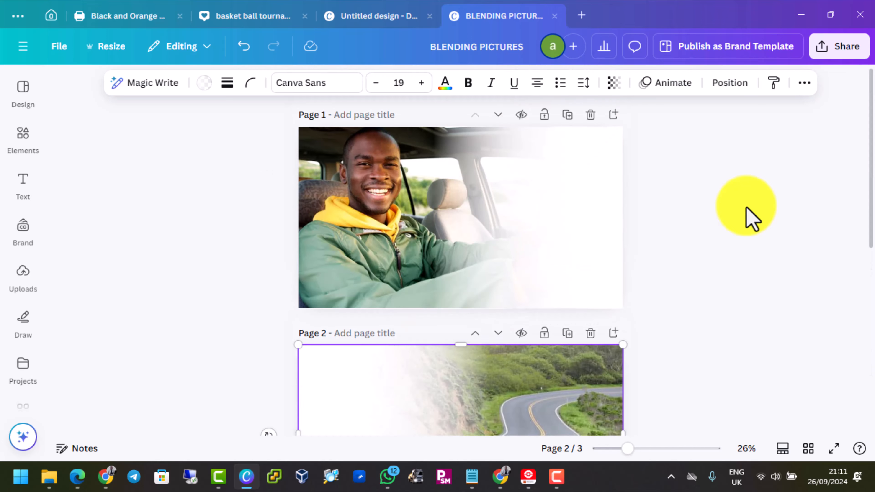
pyautogui.scroll(-10, 674, 175)
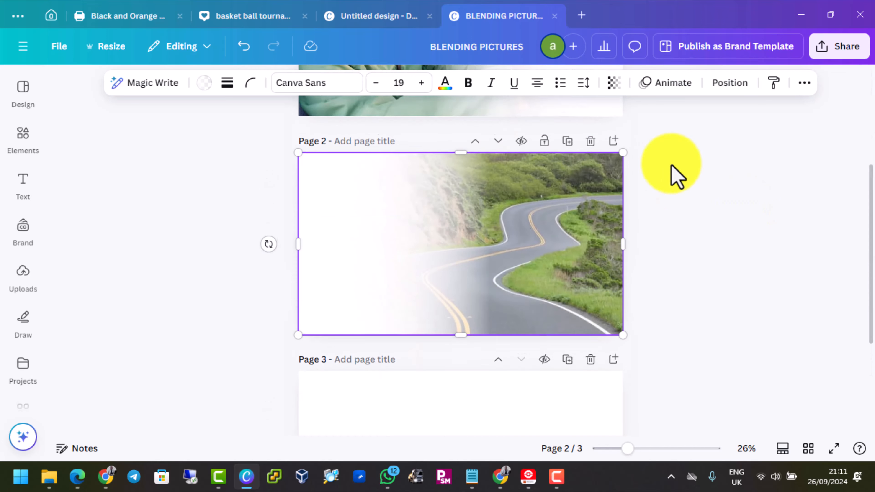
pyautogui.click(498, 268)
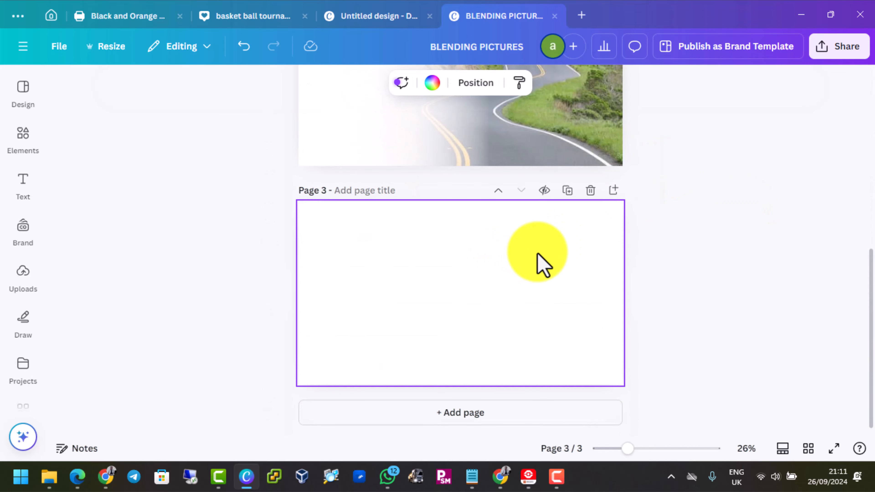
pyautogui.scroll(10, 541, 260)
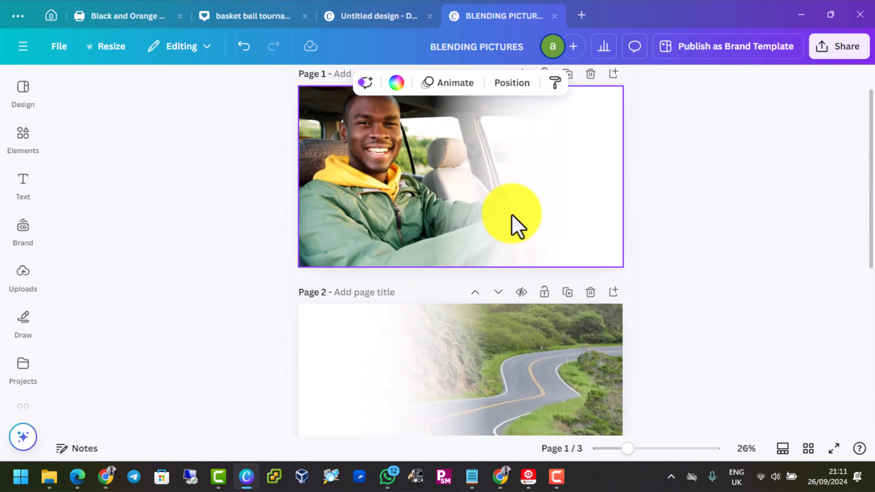
pyautogui.click(517, 225)
pyautogui.scroll(-10, 517, 221)
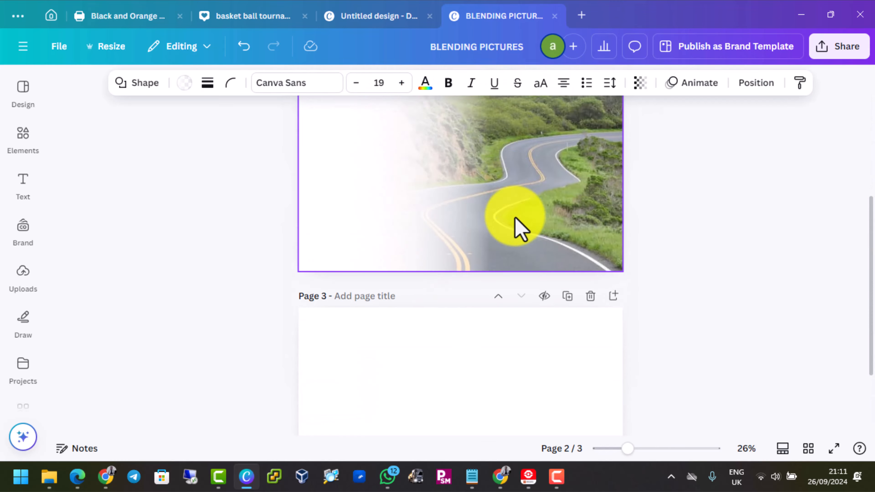
pyautogui.click(505, 241)
pyautogui.hotkey('ctrl', 'v')
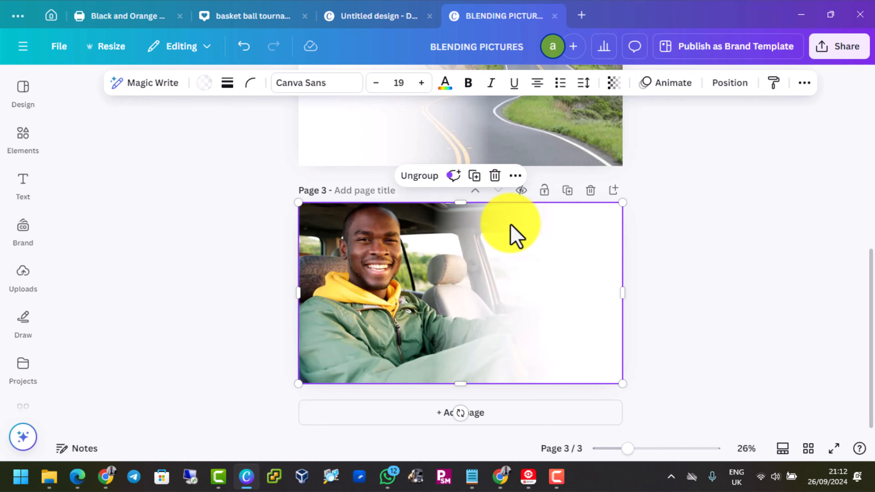
# Copy the faded road group from page 2 and paste it over the driver group on page 3
pyautogui.scroll(3, 582, 211)
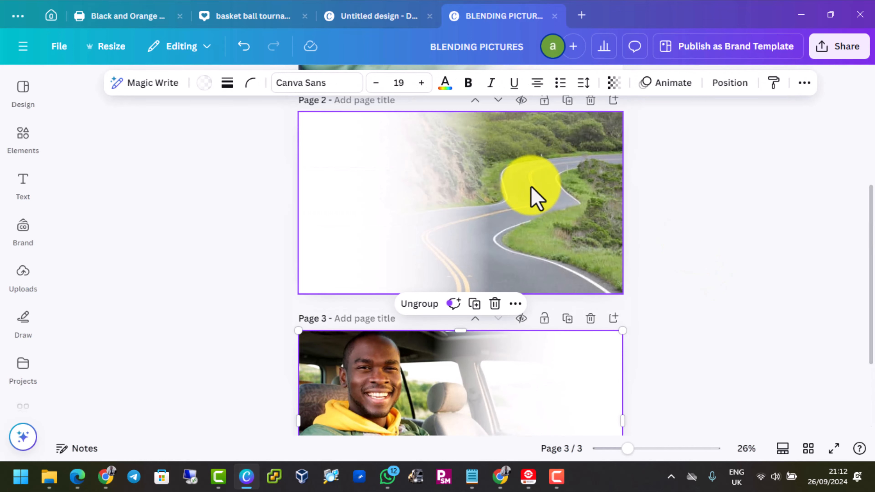
pyautogui.click(535, 199)
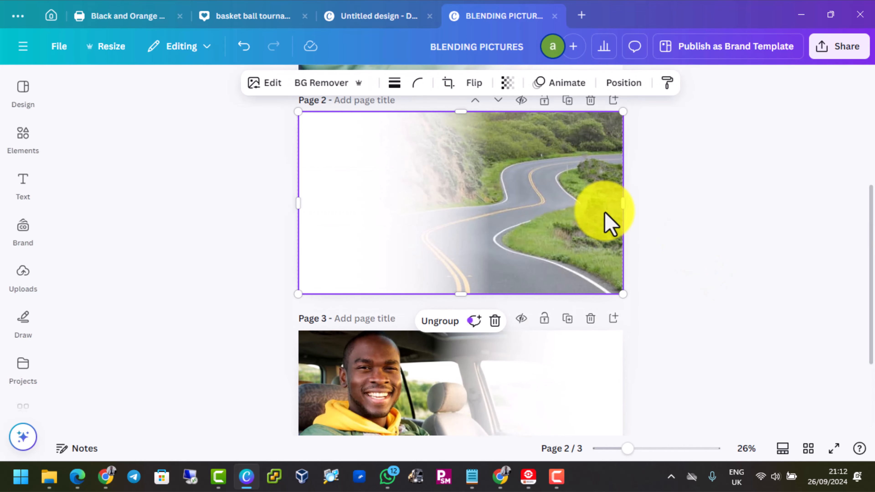
pyautogui.scroll(-3, 609, 221)
pyautogui.click(434, 297)
pyautogui.hotkey('ctrl', 'v')
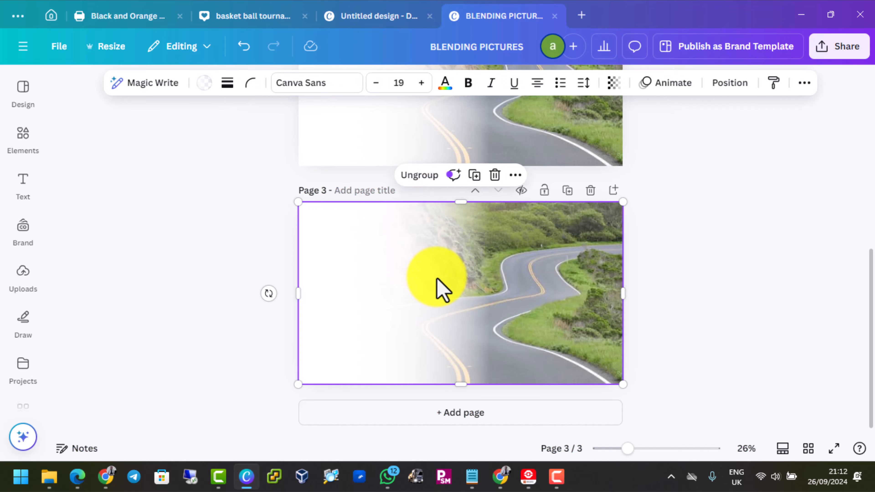
# Set the transparency of the whole road group on page 3 to 50 so the driver shows through
pyautogui.click(684, 293)
pyautogui.click(434, 293)
pyautogui.click(435, 296)
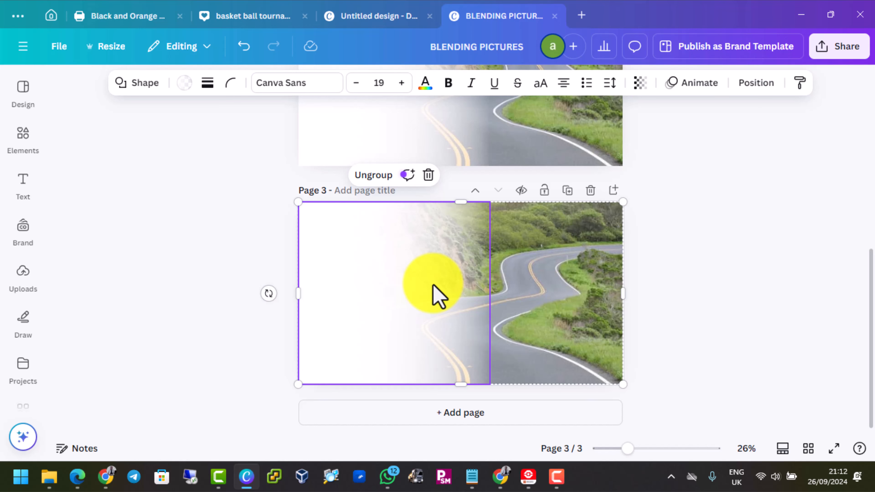
pyautogui.click(433, 295)
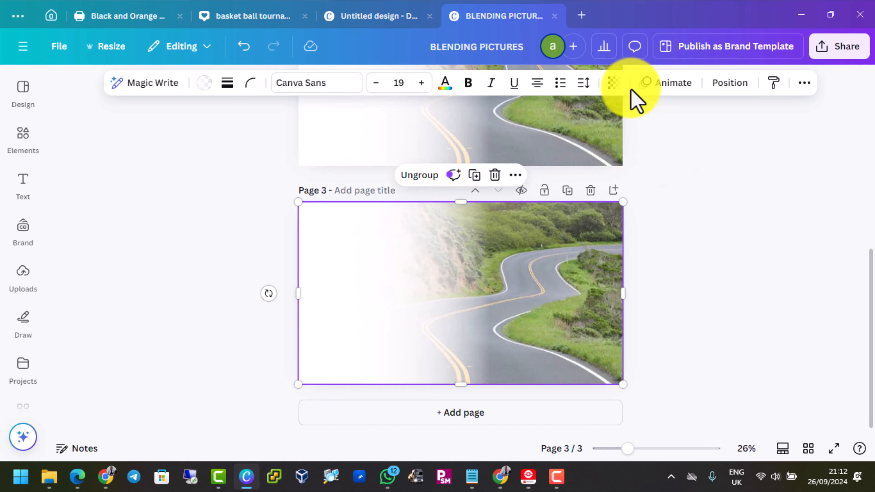
pyautogui.click(615, 86)
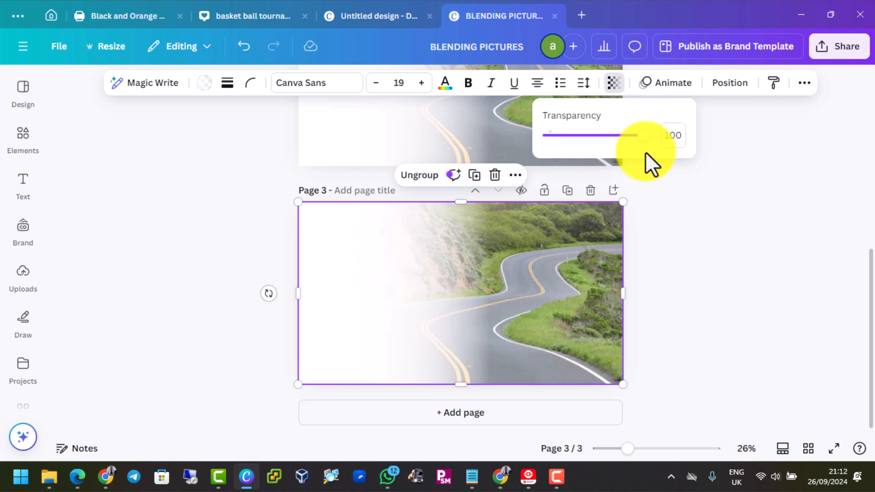
pyautogui.moveTo(643, 135); pyautogui.dragTo(591, 135)
pyautogui.click(673, 136)
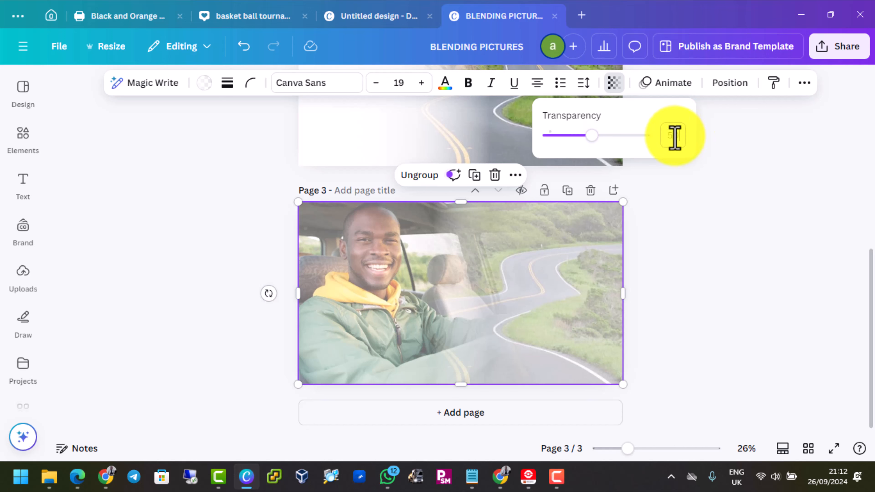
pyautogui.write('50')
pyautogui.press('Return')
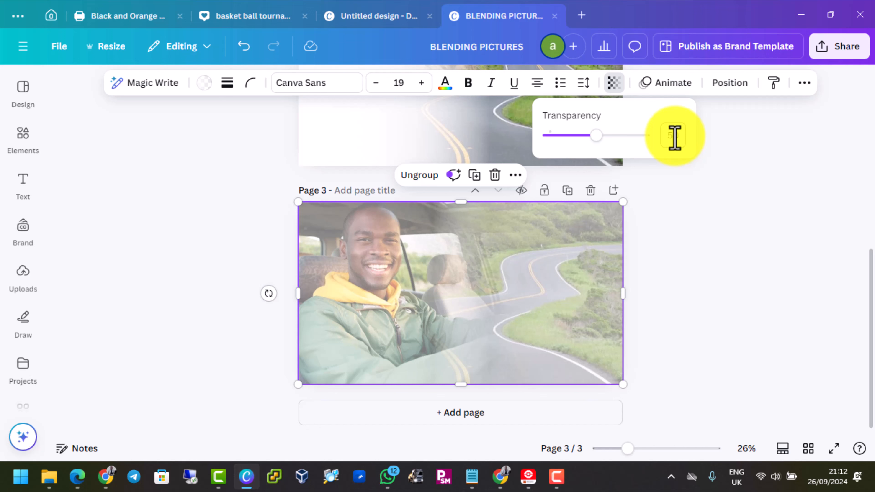
pyautogui.click(601, 135)
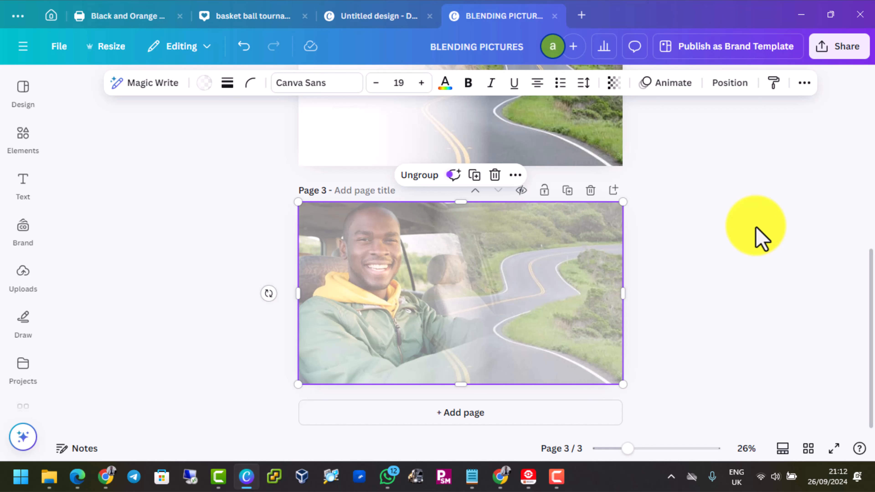
pyautogui.click(761, 240)
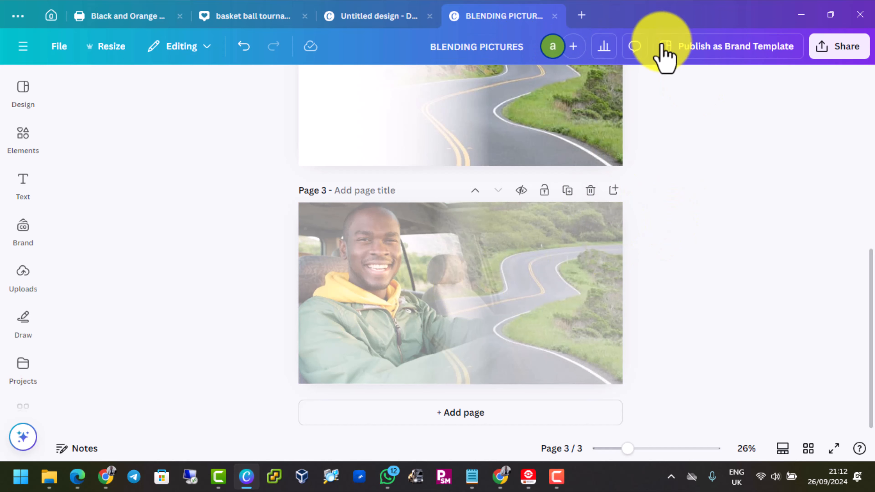
# Download only page 3 as a PNG and save it in the Downloads folder as BLENDING PICTURES
pyautogui.click(846, 49)
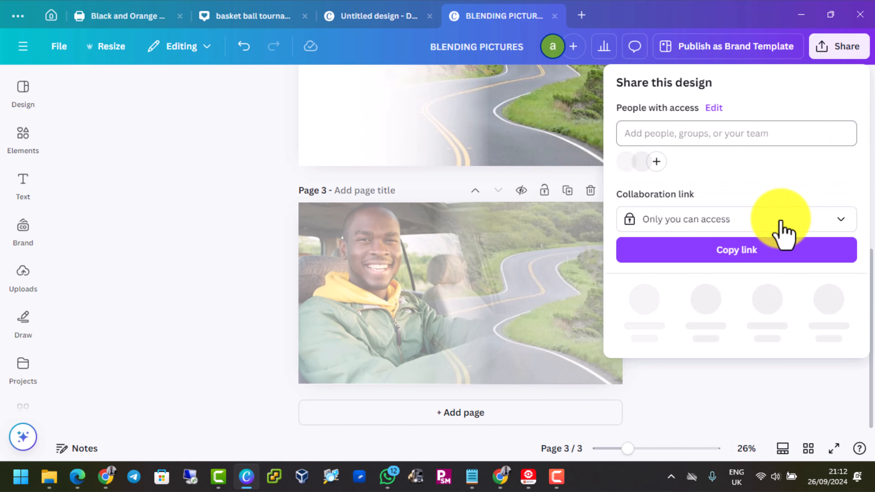
pyautogui.click(644, 299)
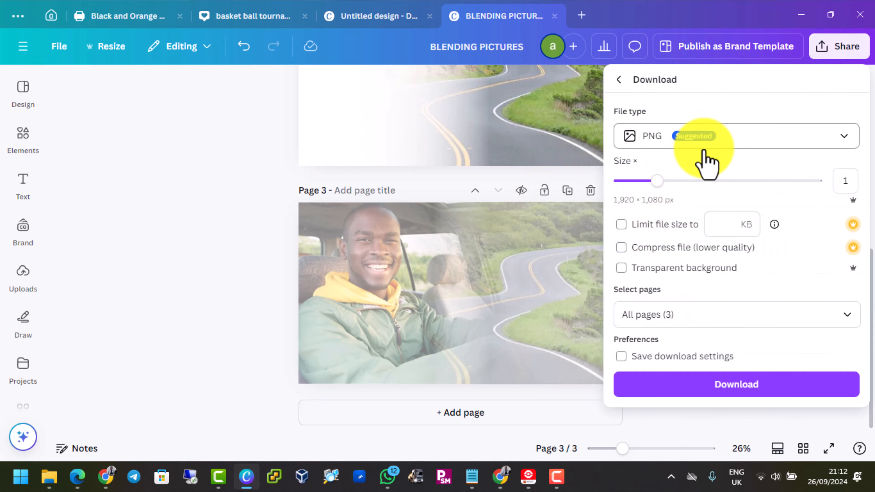
pyautogui.click(854, 316)
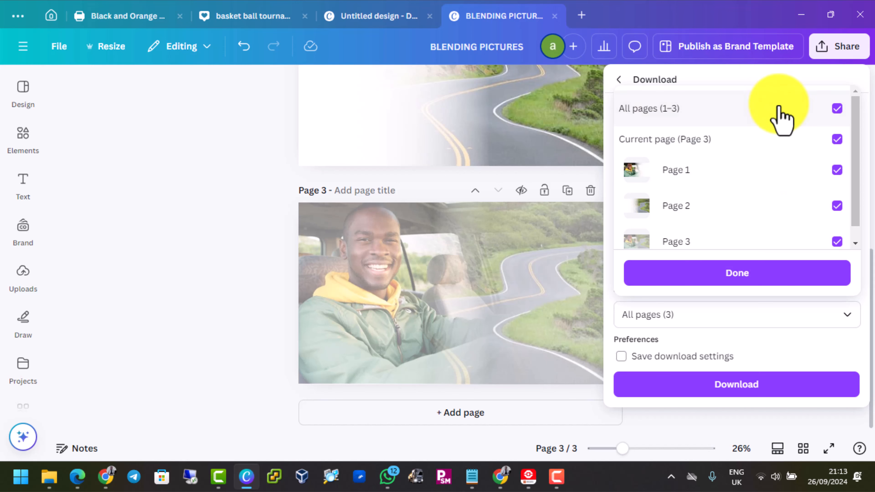
pyautogui.click(827, 109)
pyautogui.scroll(-1, 810, 215)
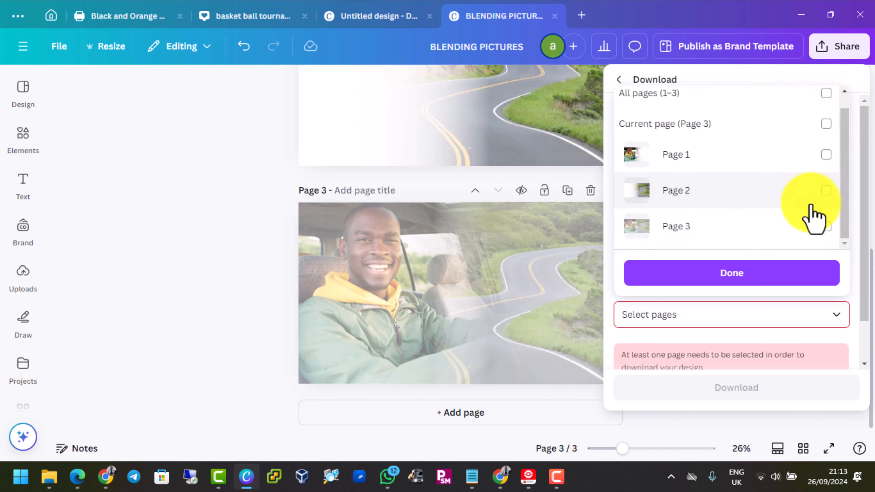
pyautogui.click(825, 226)
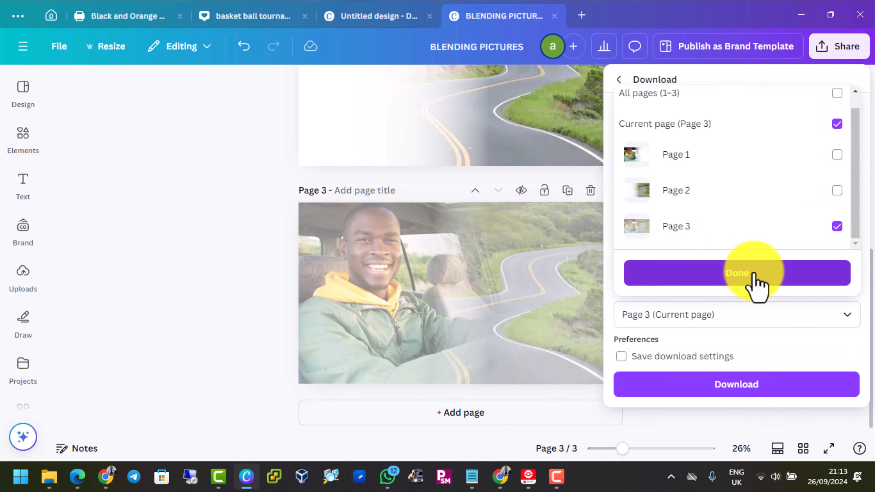
pyautogui.click(750, 274)
pyautogui.click(728, 388)
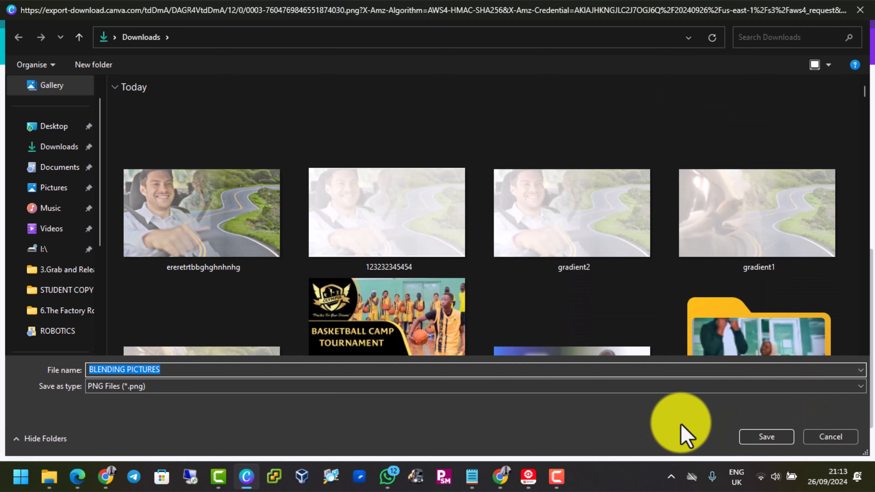
pyautogui.click(761, 438)
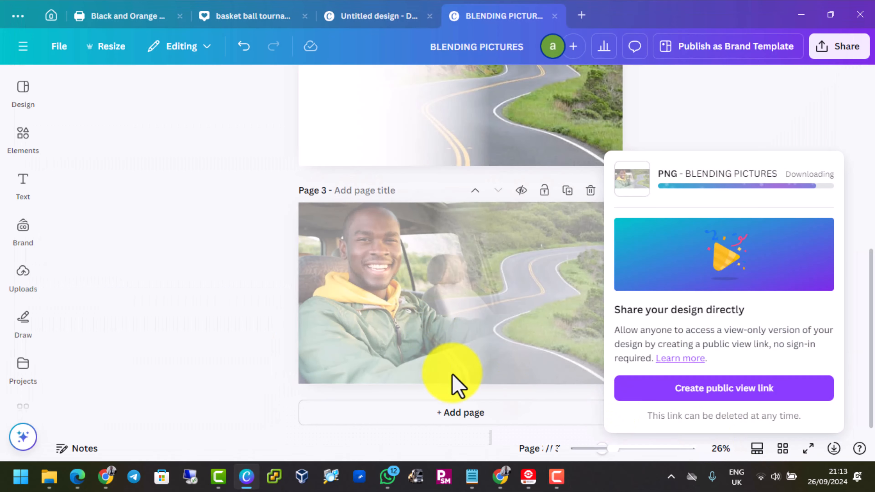
# Add a blank page 4, upload the BLENDING PICTURES image from Downloads and place it on that page
pyautogui.click(460, 415)
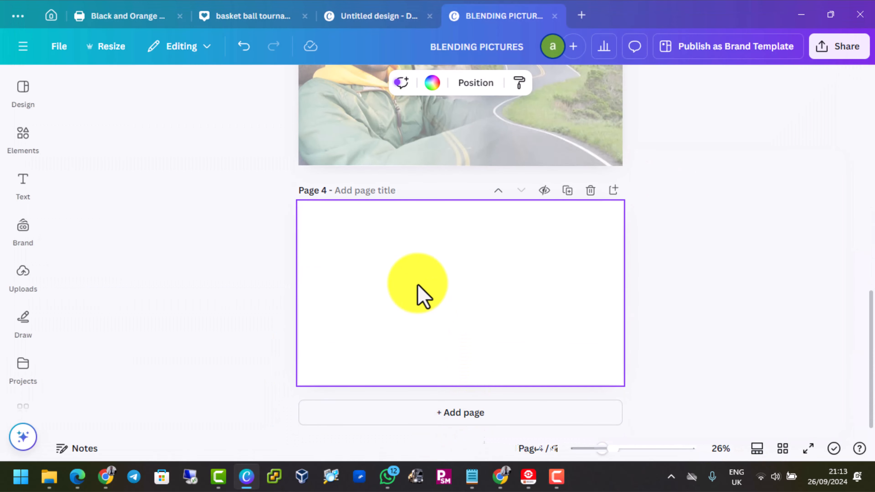
pyautogui.click(21, 279)
pyautogui.click(119, 121)
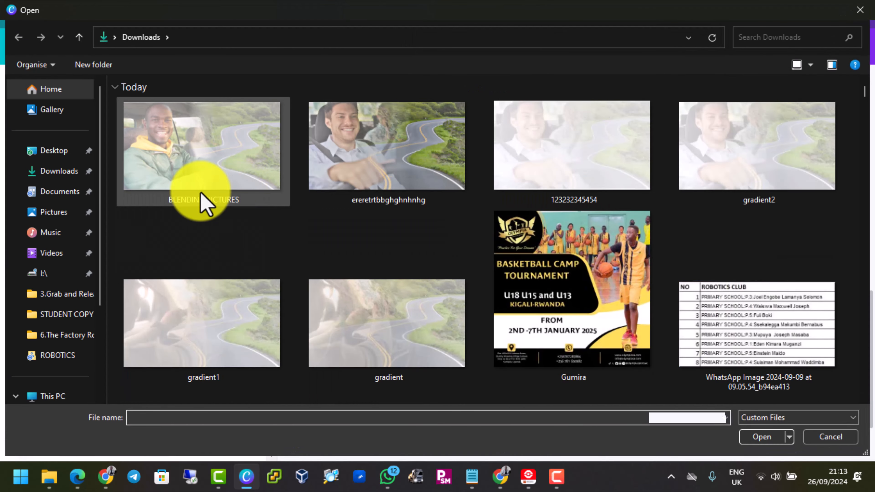
pyautogui.click(203, 205)
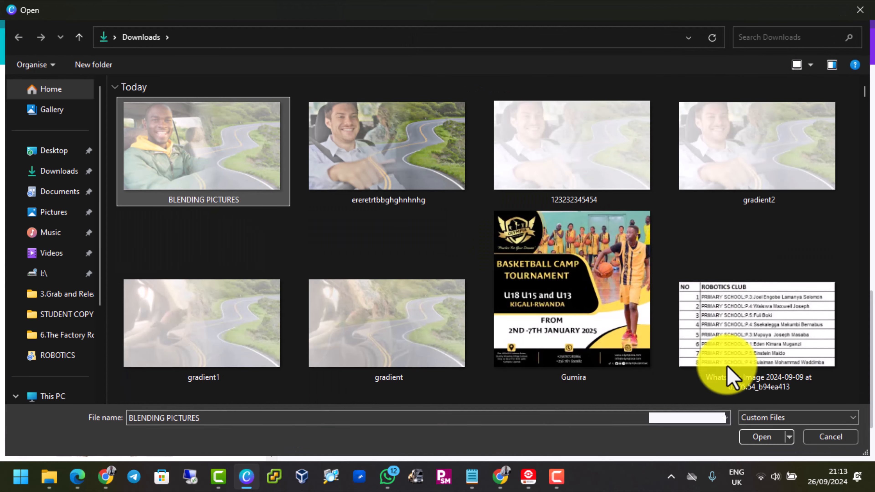
pyautogui.click(758, 437)
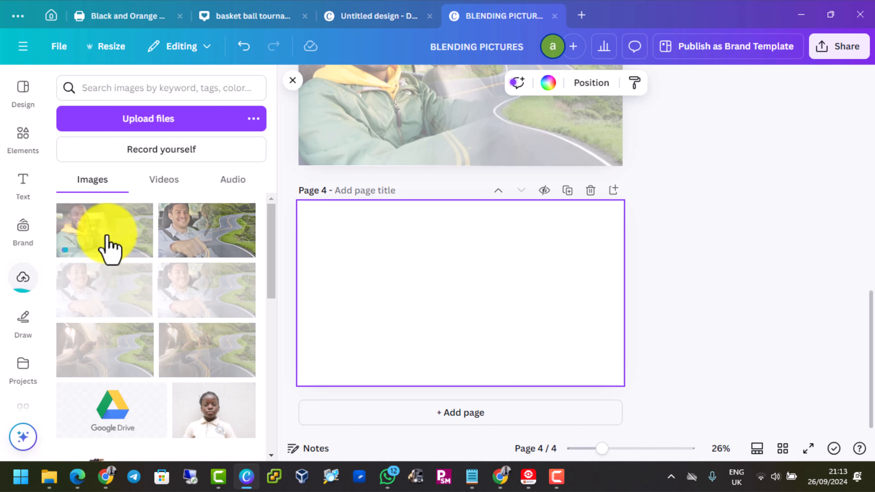
pyautogui.click(89, 243)
pyautogui.rightClick(390, 268)
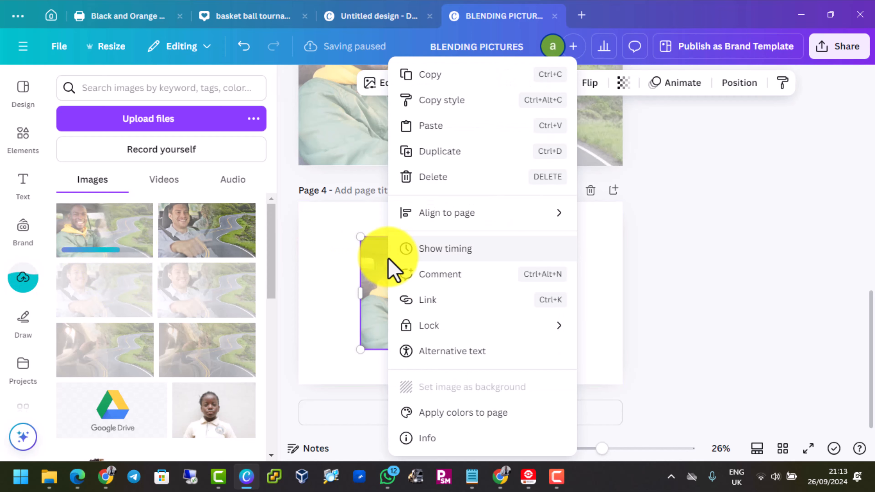
pyautogui.click(439, 279)
pyautogui.rightClick(437, 277)
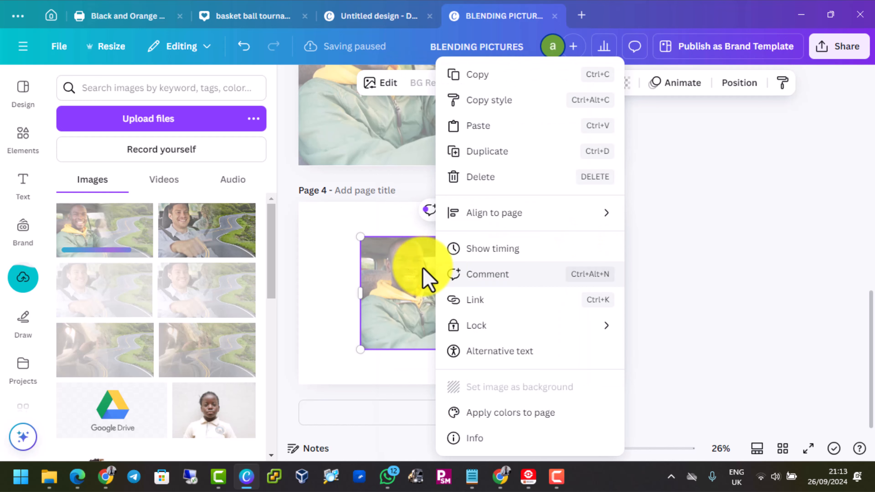
pyautogui.click(377, 272)
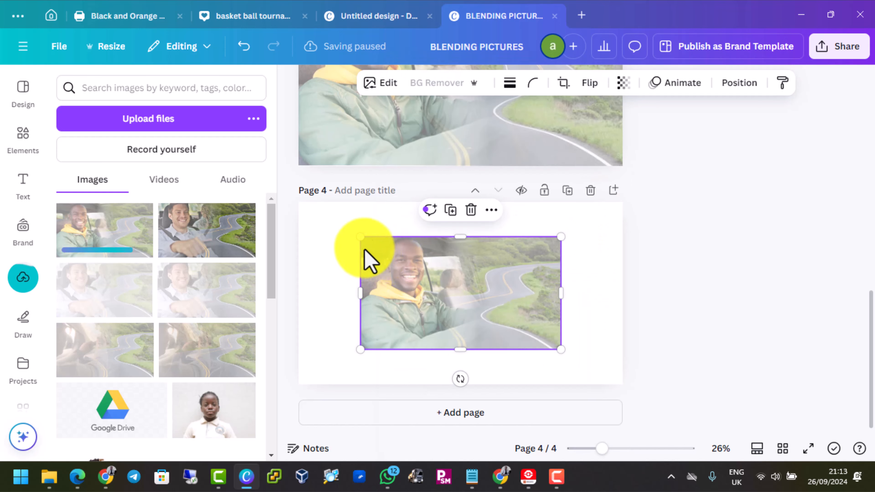
# Enlarge the blended image on page 4 until it covers the whole page
pyautogui.moveTo(356, 238); pyautogui.dragTo(294, 203)
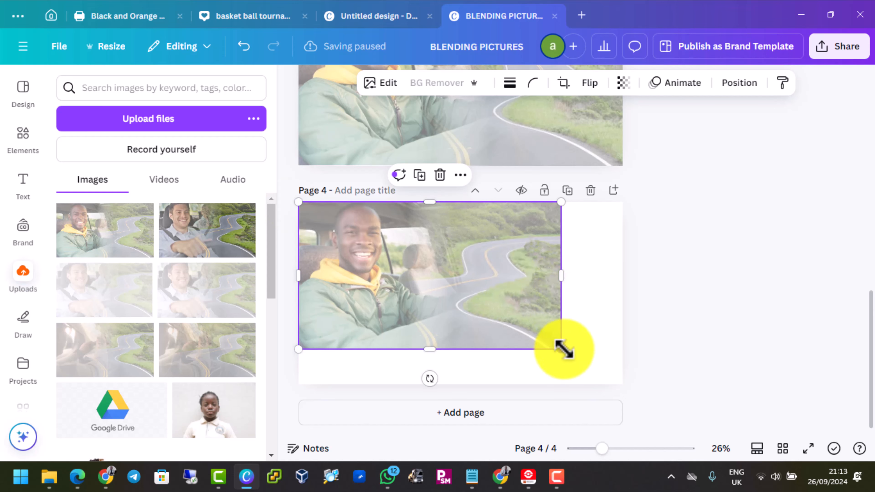
pyautogui.moveTo(563, 349); pyautogui.dragTo(619, 396)
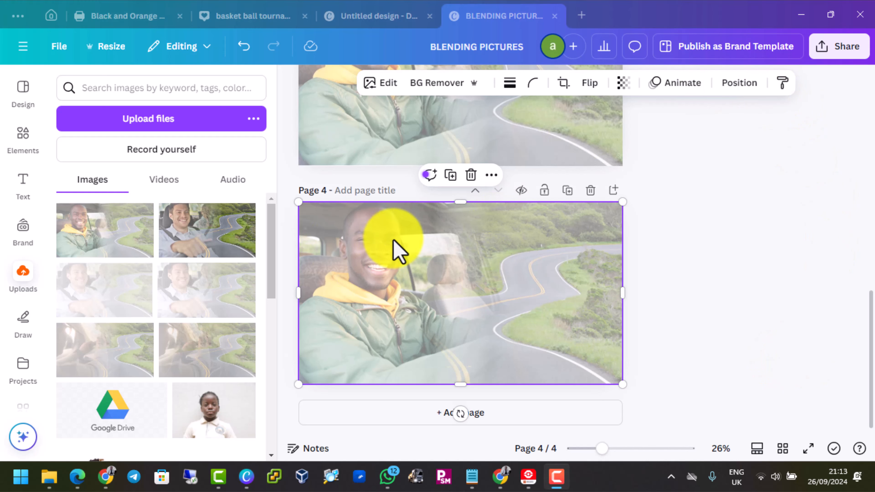
pyautogui.click(656, 253)
# Adjust the whole blended image on page 4, lowering its brightness to -51
pyautogui.click(465, 245)
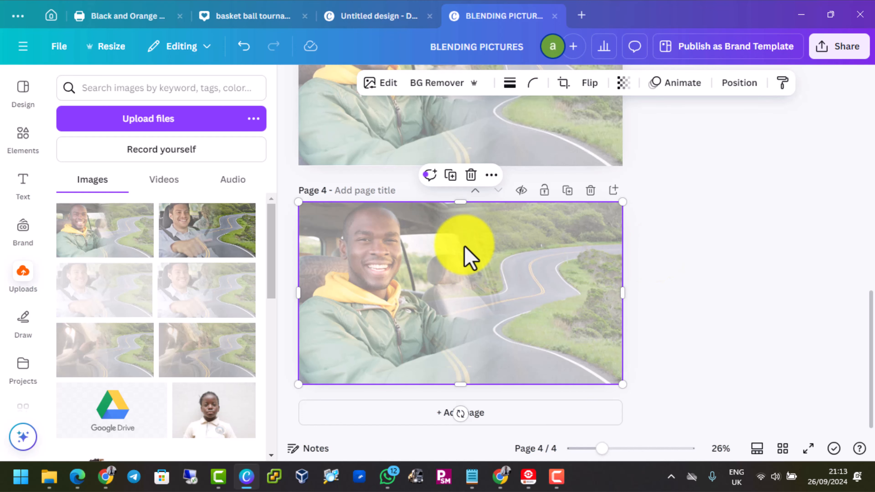
pyautogui.click(380, 85)
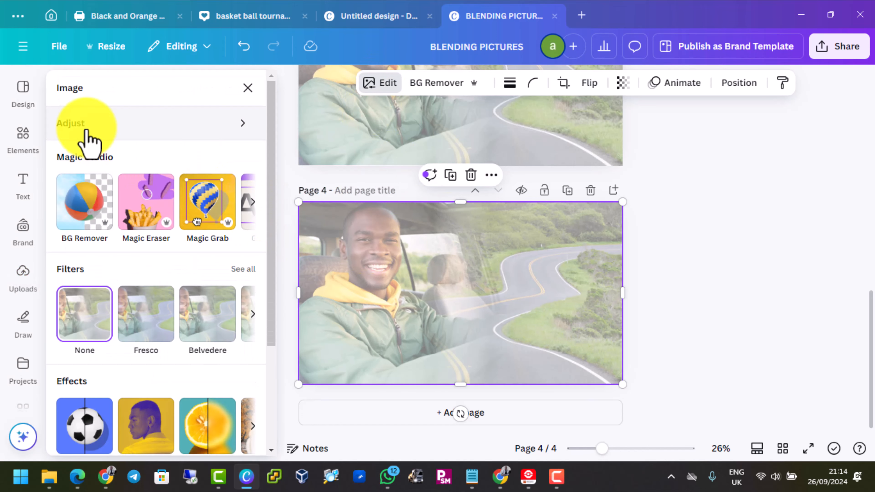
pyautogui.click(136, 129)
pyautogui.click(135, 187)
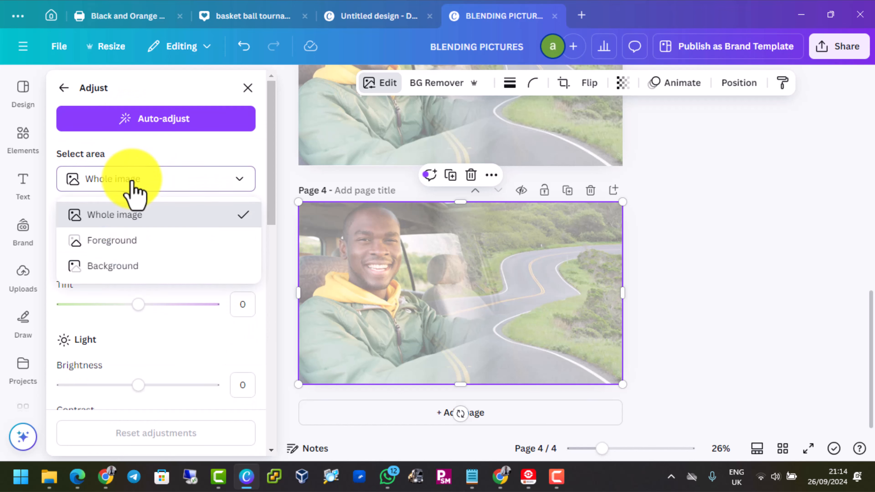
pyautogui.click(135, 191)
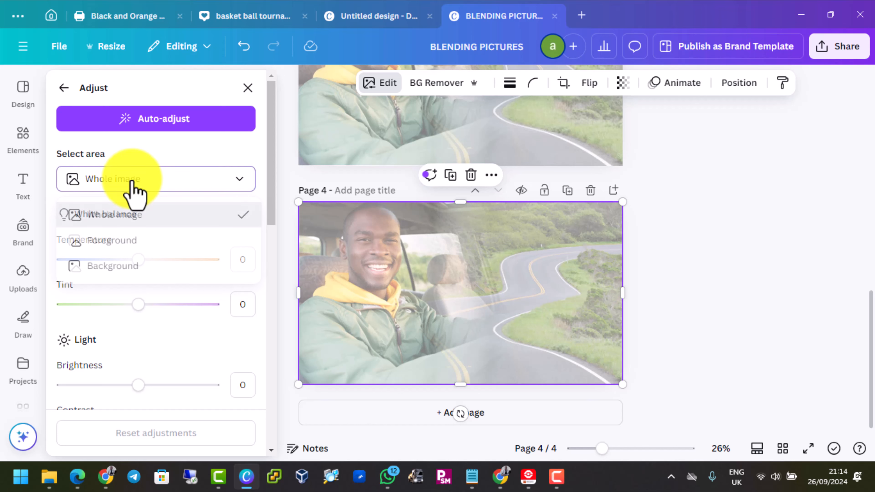
pyautogui.click(133, 194)
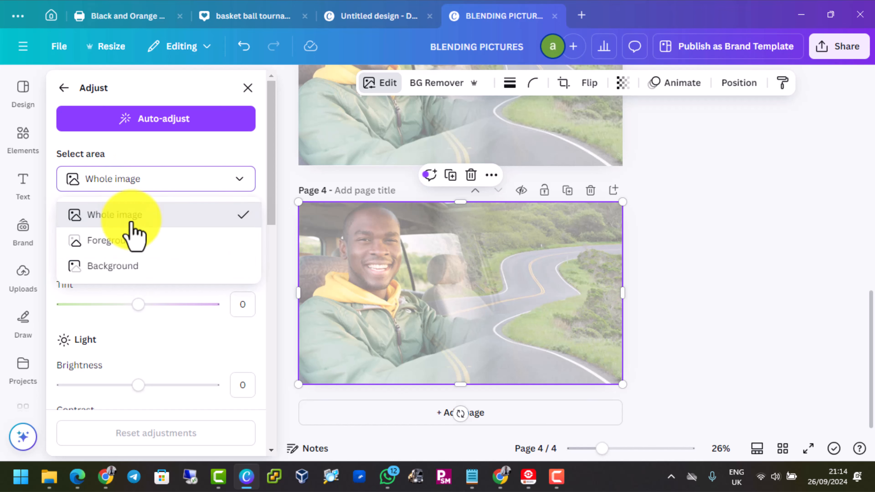
pyautogui.click(146, 189)
pyautogui.moveTo(272, 191); pyautogui.dragTo(251, 269)
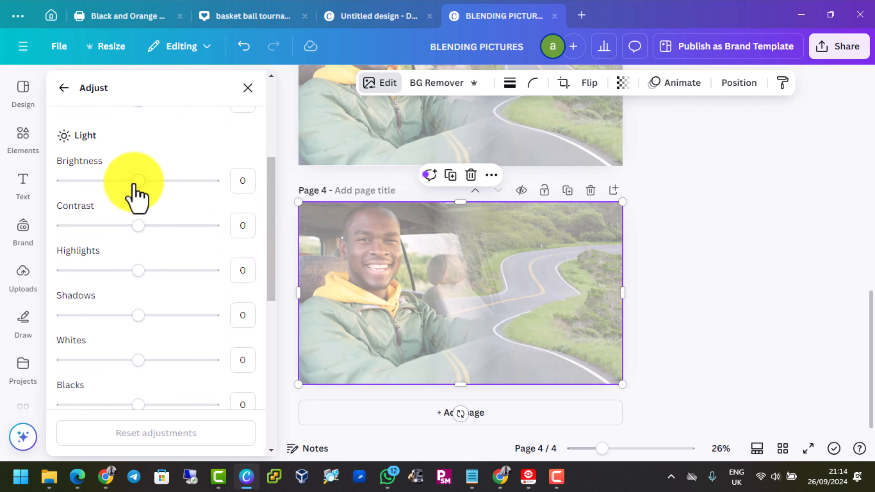
pyautogui.moveTo(128, 184); pyautogui.dragTo(114, 185)
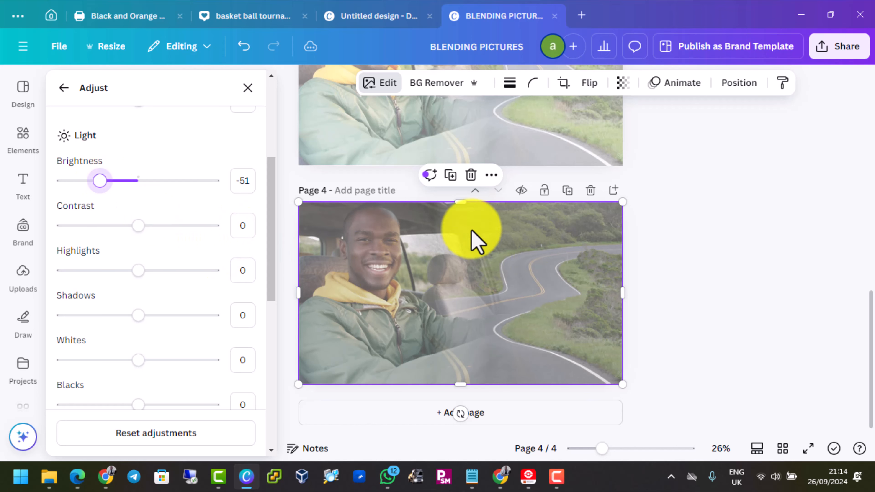
# Set the contrast of the page 4 image to 100 and compare it with the images on the other pages
pyautogui.scroll(5, 566, 263)
pyautogui.scroll(-5, 566, 263)
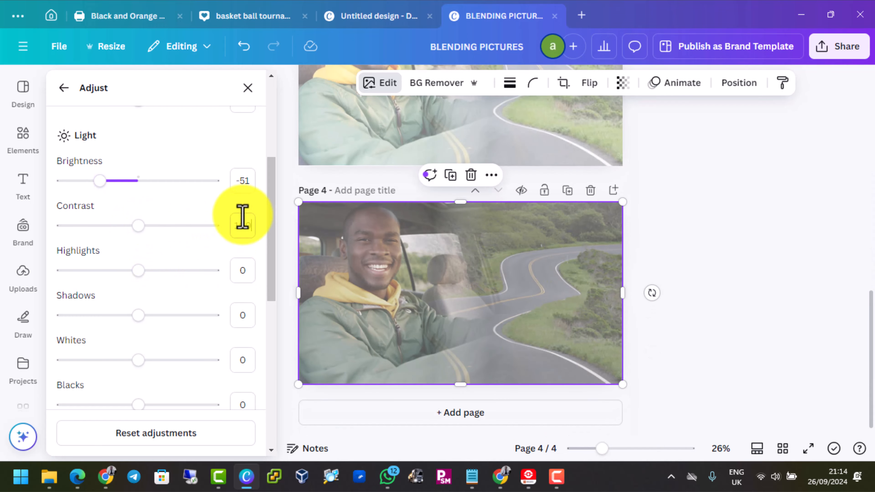
pyautogui.press('Return')
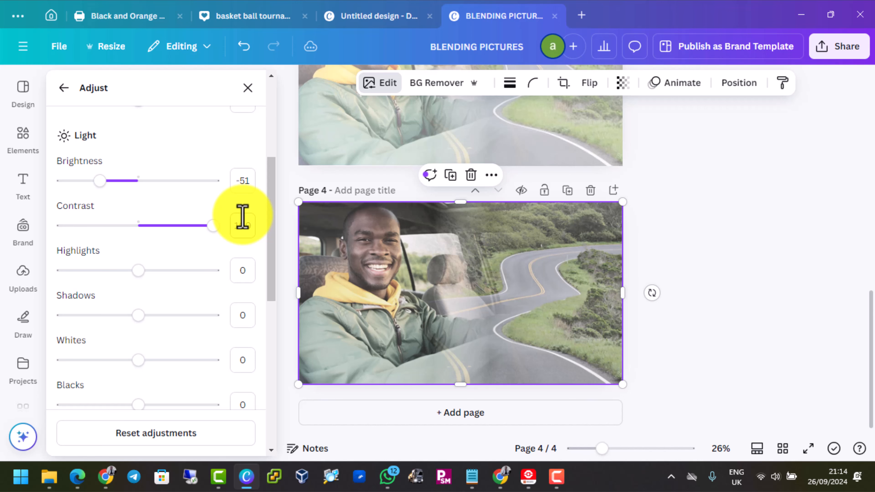
pyautogui.scroll(5, 424, 241)
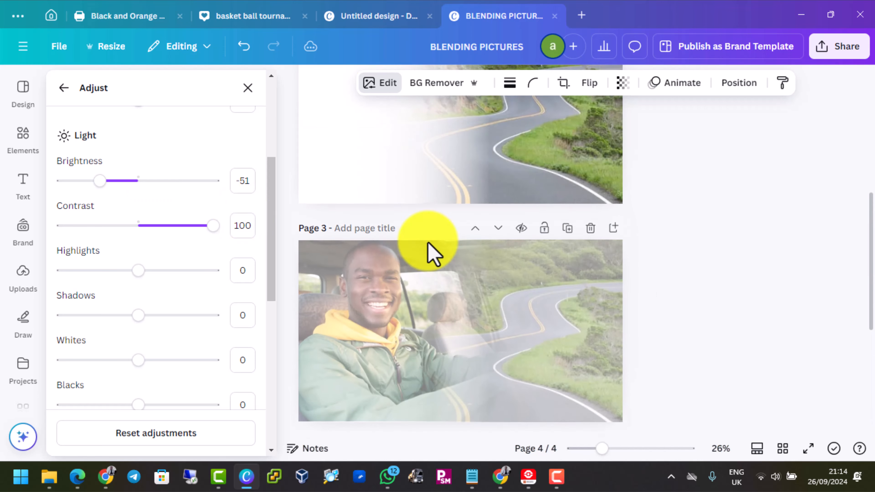
pyautogui.scroll(10, 430, 253)
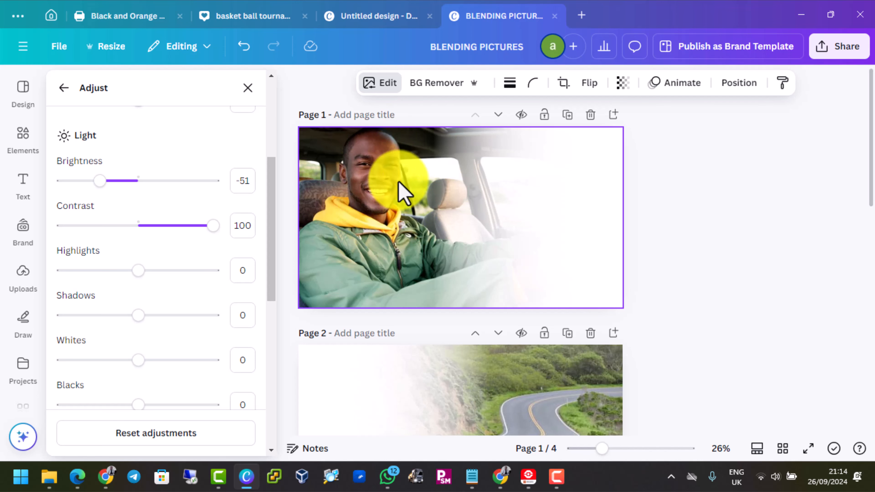
pyautogui.scroll(-15, 408, 210)
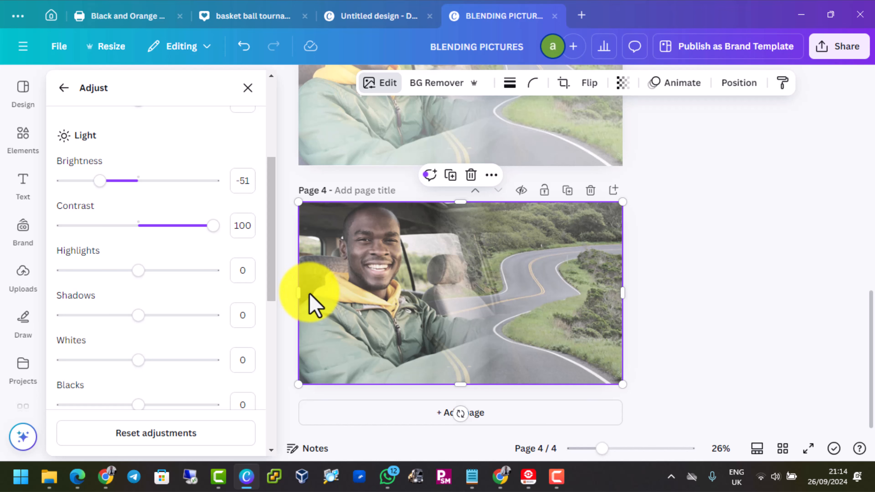
# Set the page 4 image's shadows to 28 and blacks to 15, leaving whites at 0
pyautogui.moveTo(274, 263); pyautogui.dragTo(265, 292)
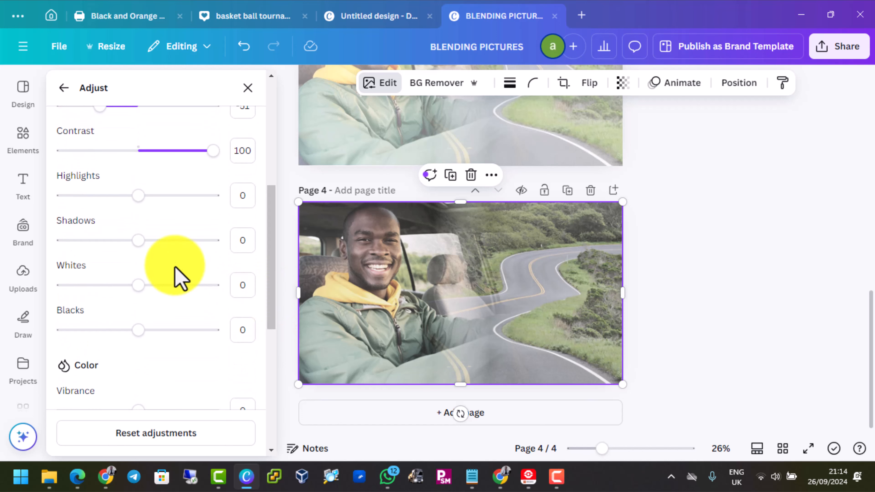
pyautogui.click(137, 196)
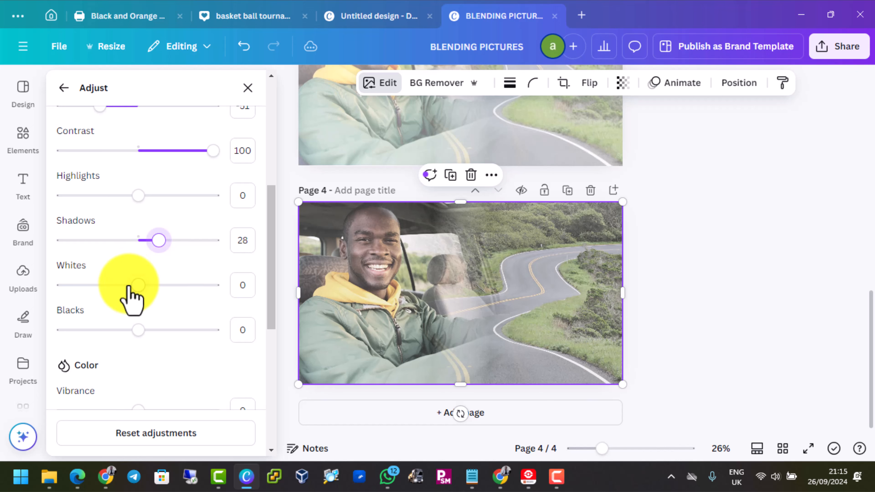
pyautogui.click(121, 285)
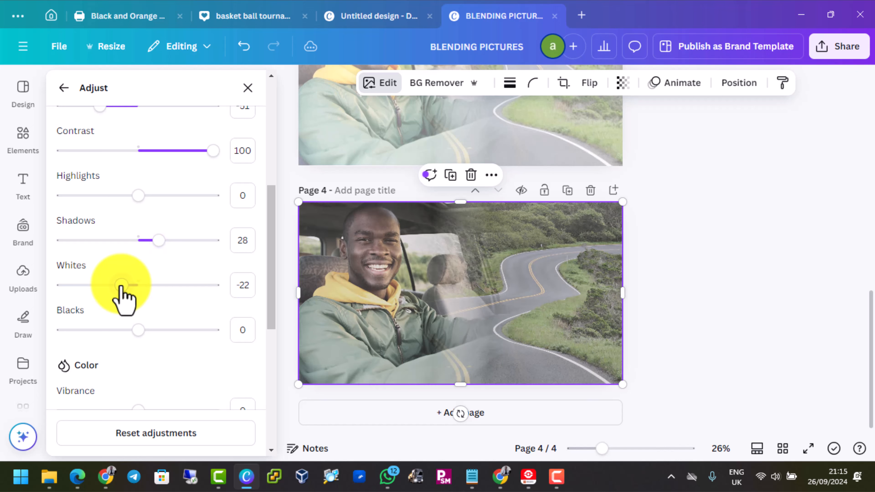
pyautogui.click(139, 285)
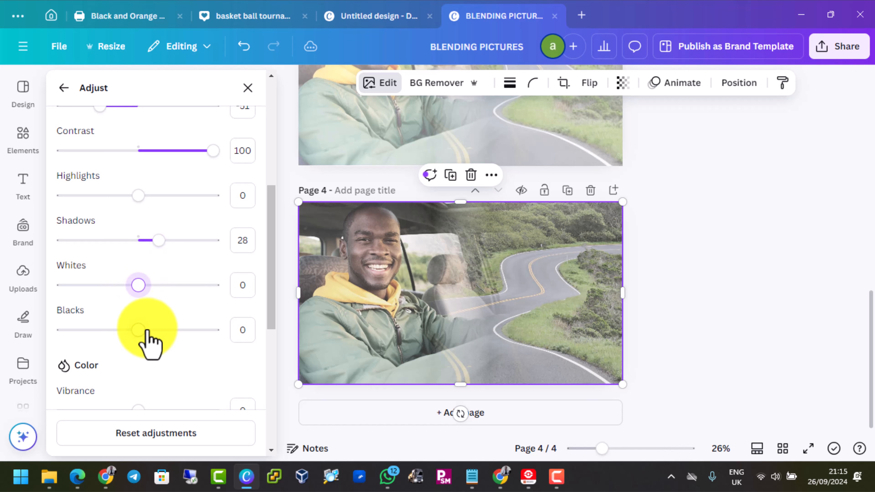
pyautogui.scroll(-5, 153, 341)
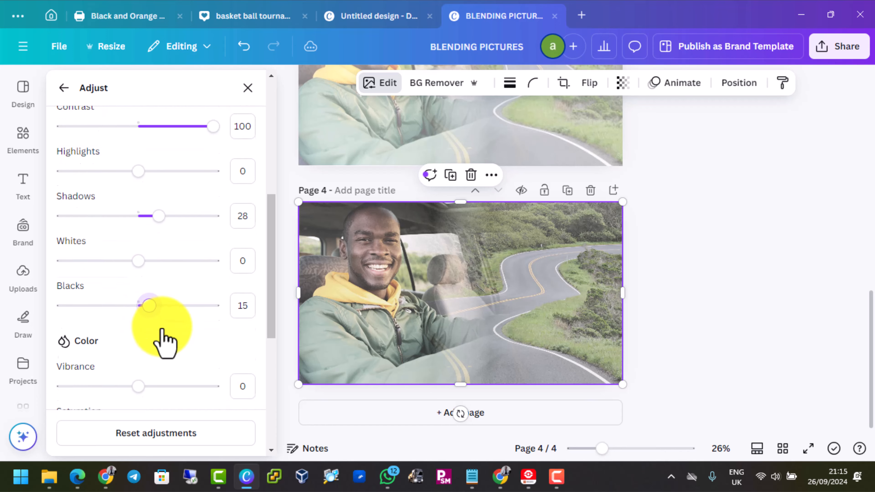
# Raise the page 4 image's vibrance to 100 and its saturation to 28
pyautogui.moveTo(162, 220); pyautogui.dragTo(215, 235)
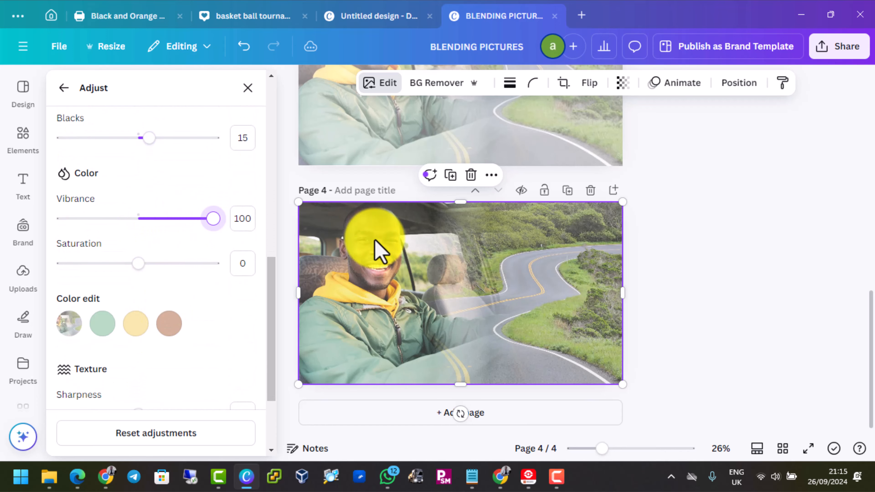
pyautogui.scroll(10, 453, 254)
pyautogui.scroll(-10, 401, 180)
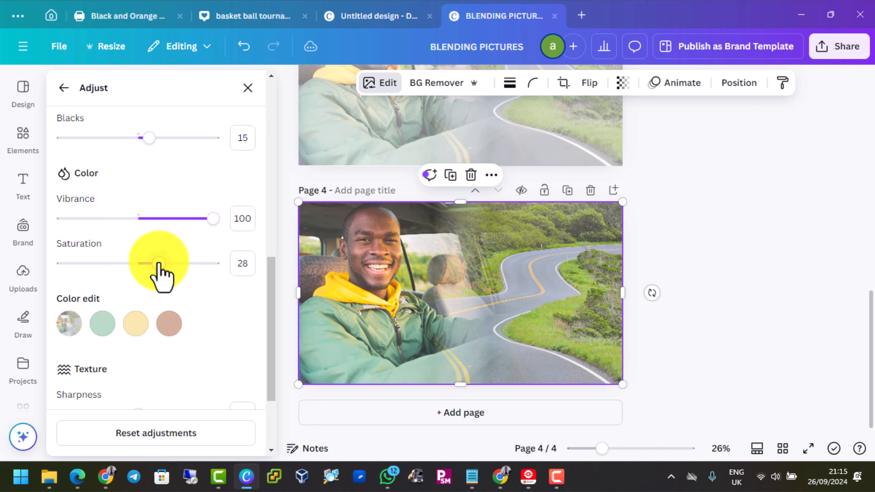
# Lower the page 4 image's saturation to 14, close its adjustments and compare it with the faded blend on page 3
pyautogui.moveTo(159, 264); pyautogui.dragTo(140, 270)
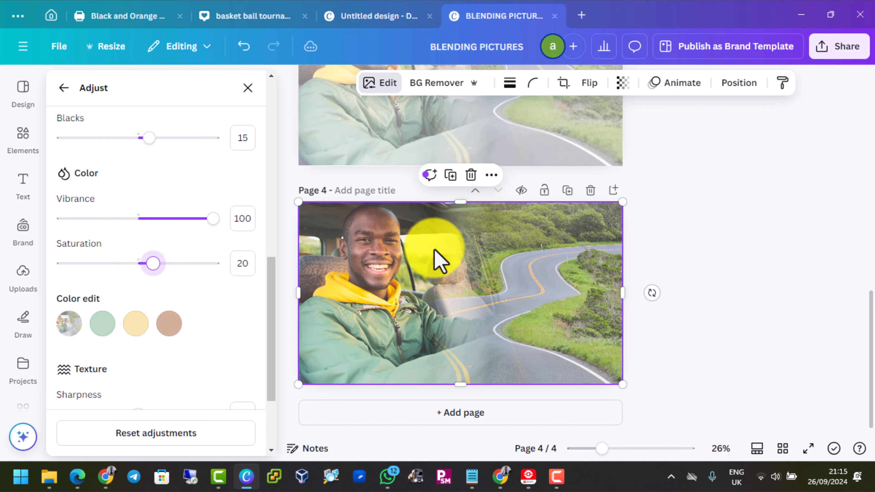
pyautogui.scroll(10, 432, 258)
pyautogui.scroll(-6, 428, 262)
pyautogui.scroll(-3, 428, 265)
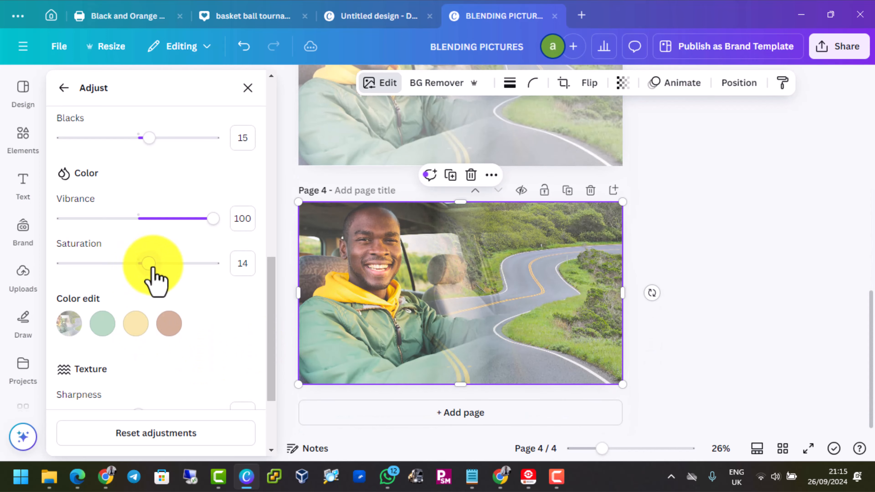
pyautogui.click(673, 248)
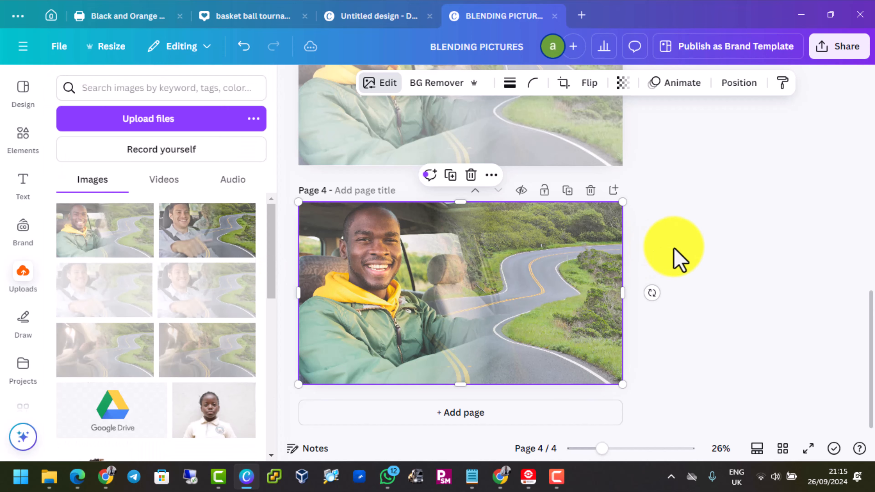
pyautogui.scroll(10, 675, 255)
pyautogui.scroll(-6, 411, 175)
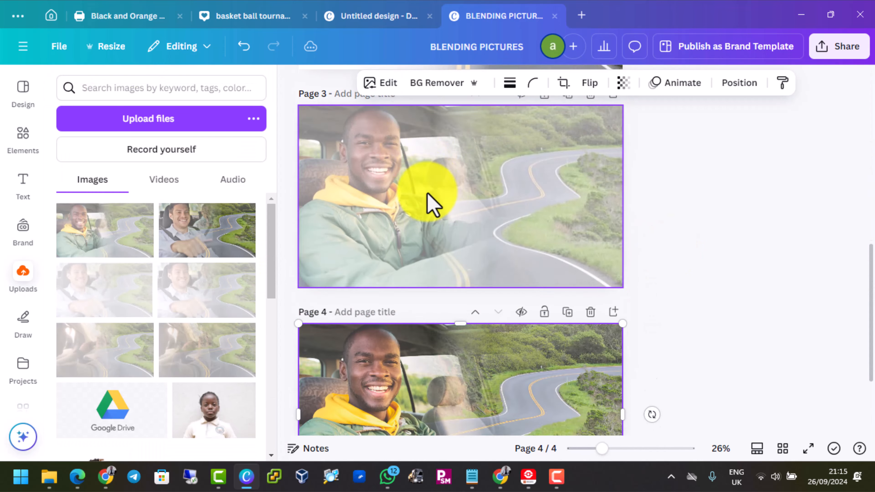
pyautogui.scroll(-3, 418, 281)
pyautogui.scroll(4, 417, 280)
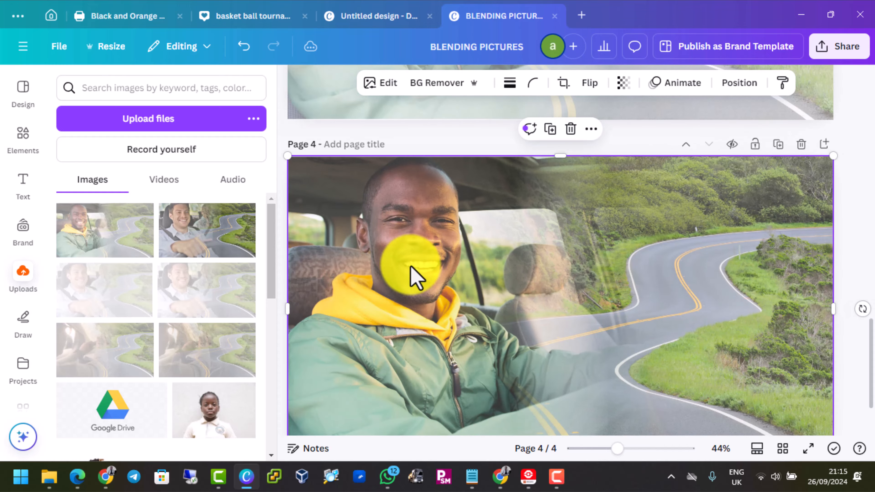
pyautogui.scroll(-4, 411, 270)
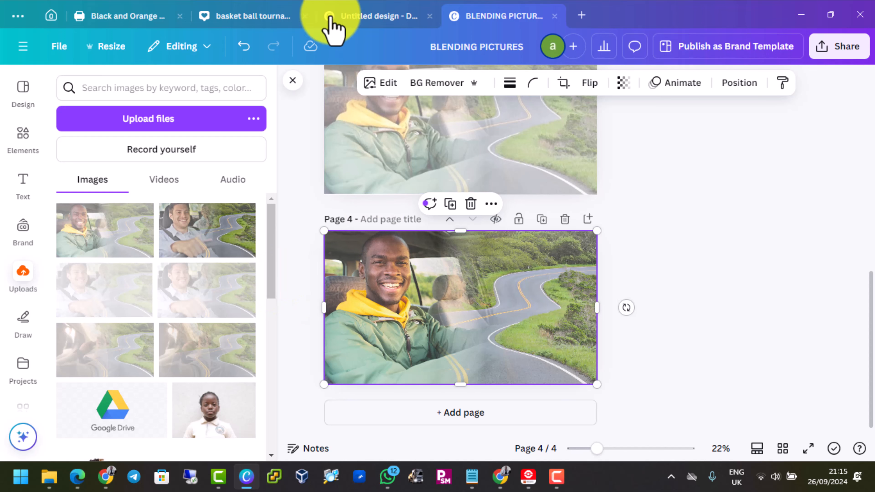
# Reopen the page 4 image's adjustments and raise its clarity to 21, leaving sharpness and vignette at 0
pyautogui.click(373, 85)
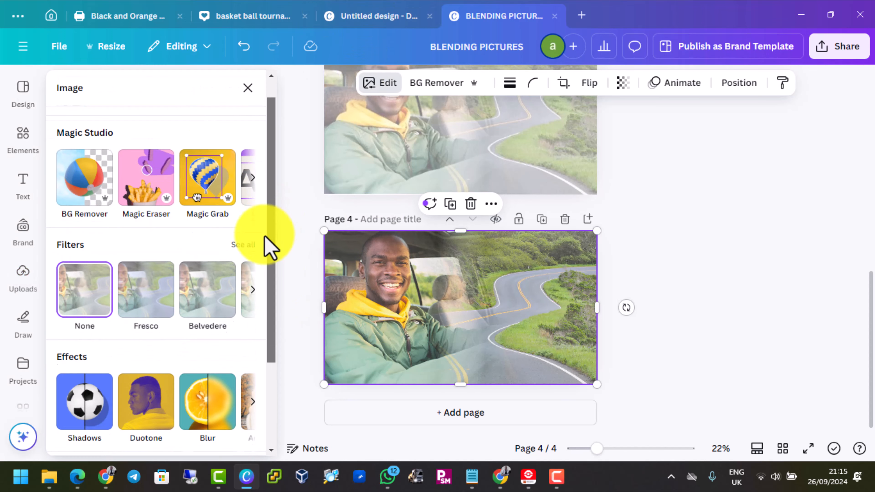
pyautogui.click(154, 137)
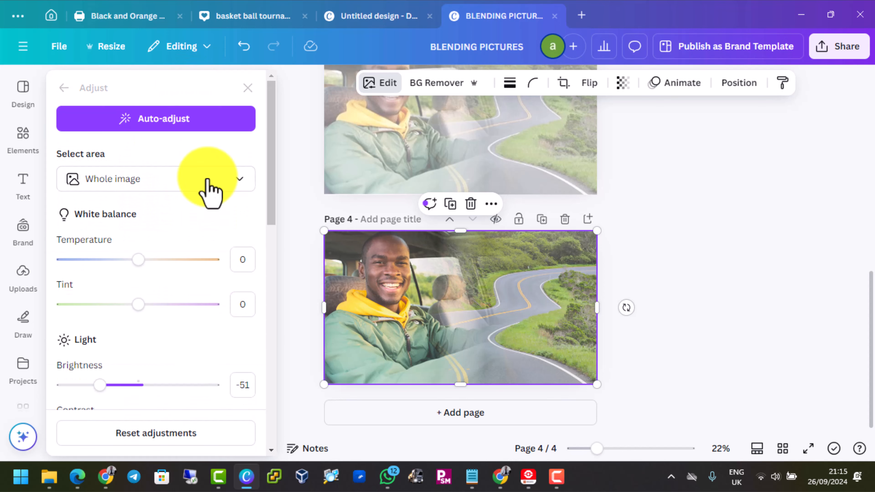
pyautogui.scroll(-5, 267, 240)
pyautogui.scroll(-5, 267, 352)
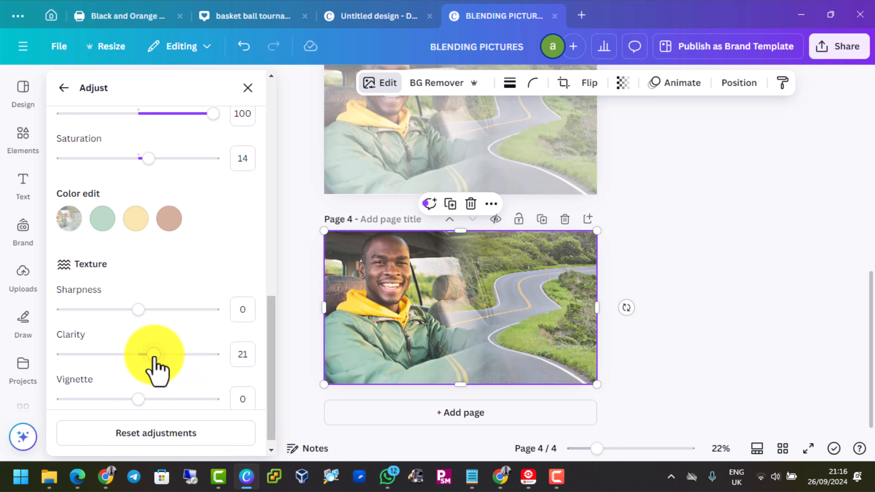
pyautogui.click(683, 201)
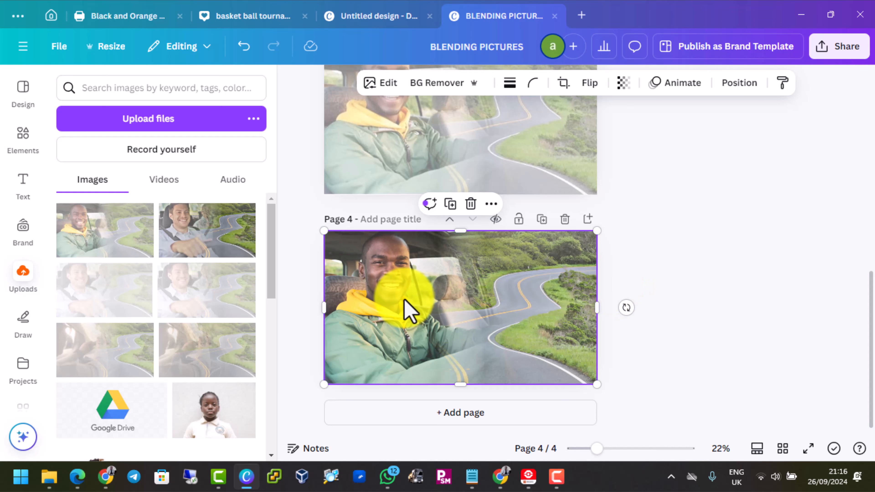
# Compare the enhanced image on page 4 with the unadjusted blend on page 3
pyautogui.scroll(1, 404, 299)
pyautogui.scroll(-1, 404, 299)
pyautogui.scroll(1, 498, 265)
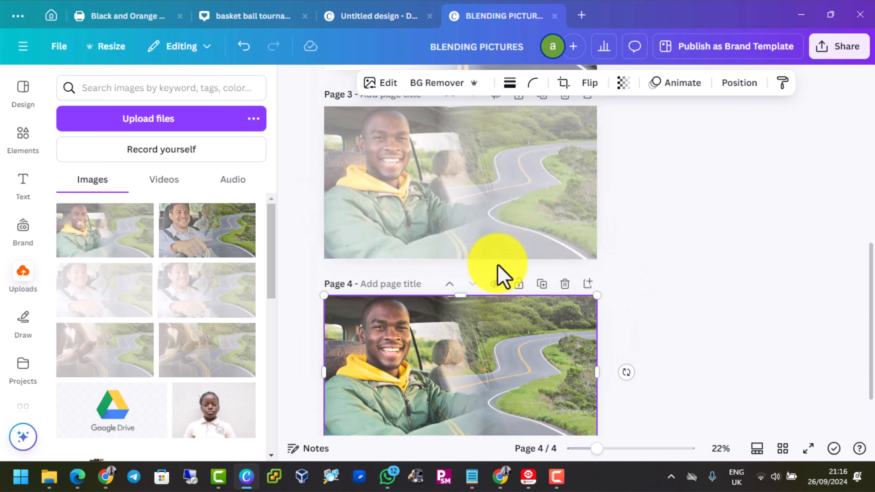
pyautogui.scroll(-1, 504, 277)
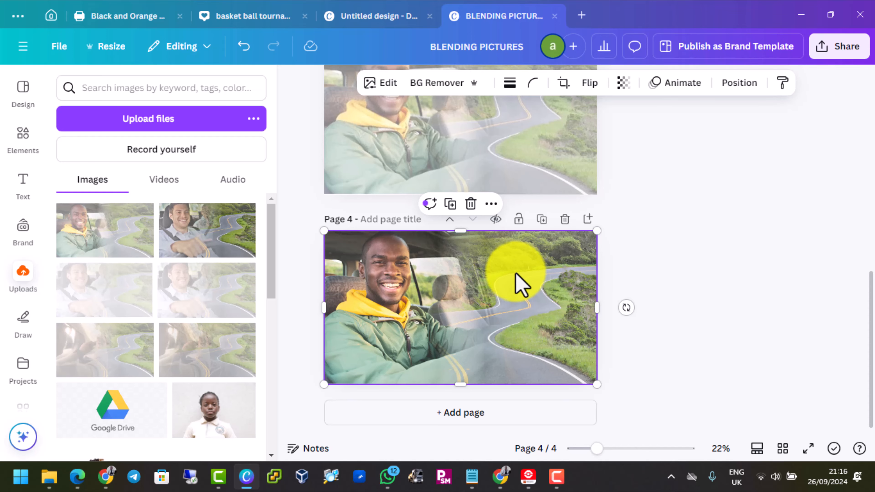
pyautogui.scroll(5, 521, 285)
pyautogui.scroll(-5, 522, 285)
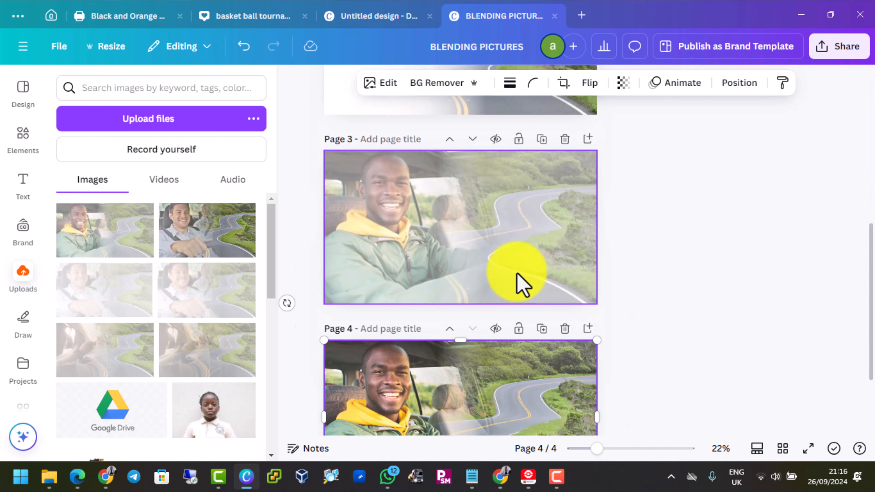
pyautogui.scroll(1, 493, 334)
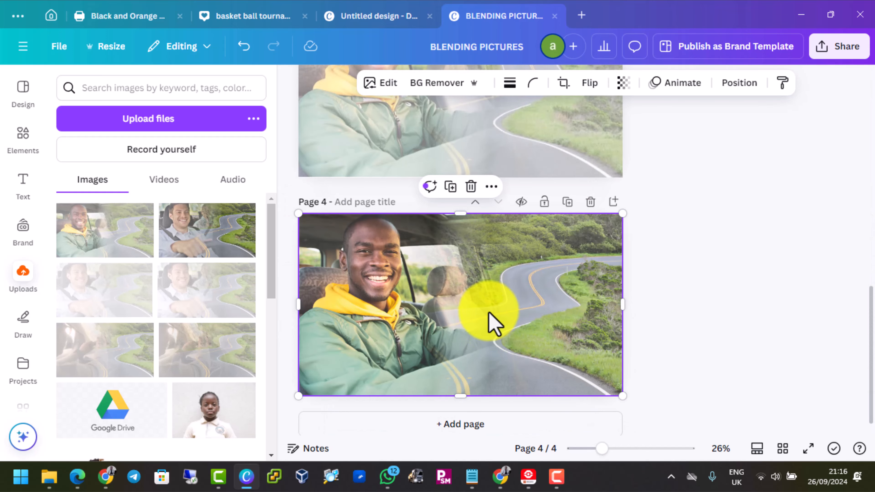